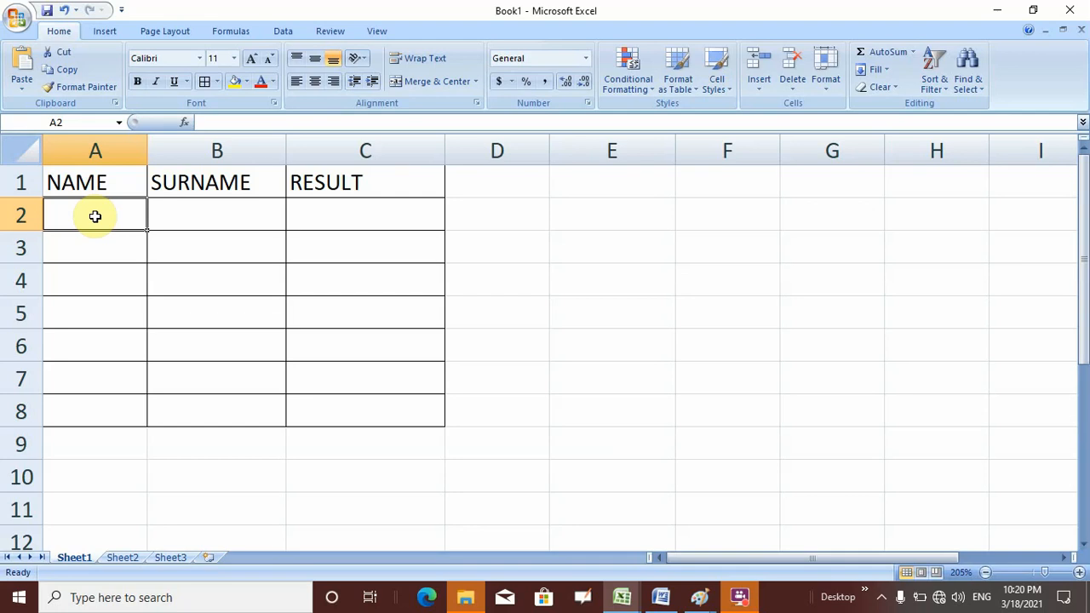
Step: Fill the NAME column with X in A2, Z in A3 and Y in A4
text(X)
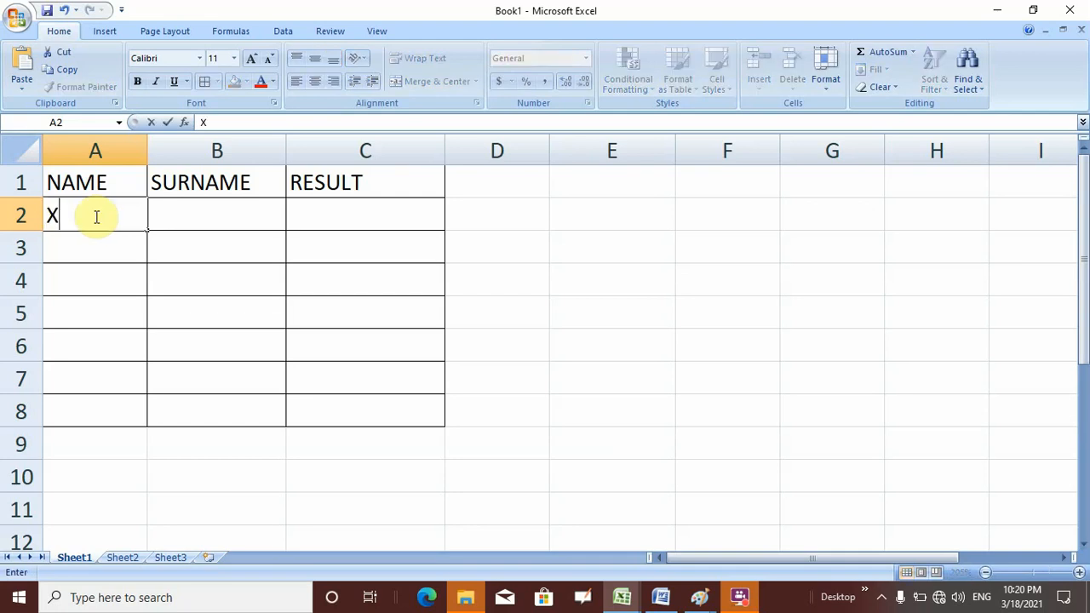
key(Return)
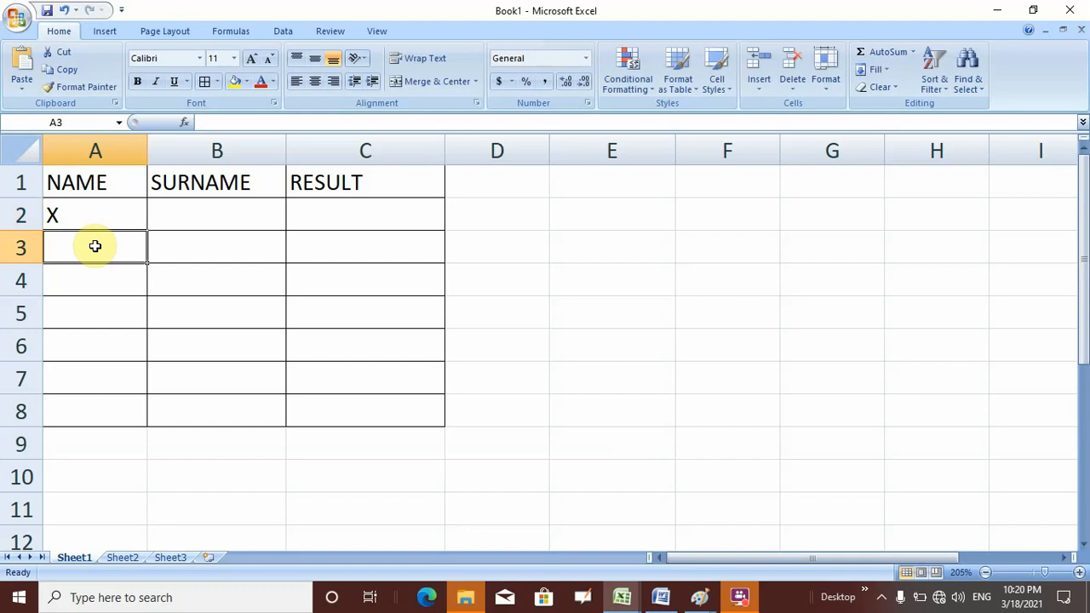
text(Z)
key(Return)
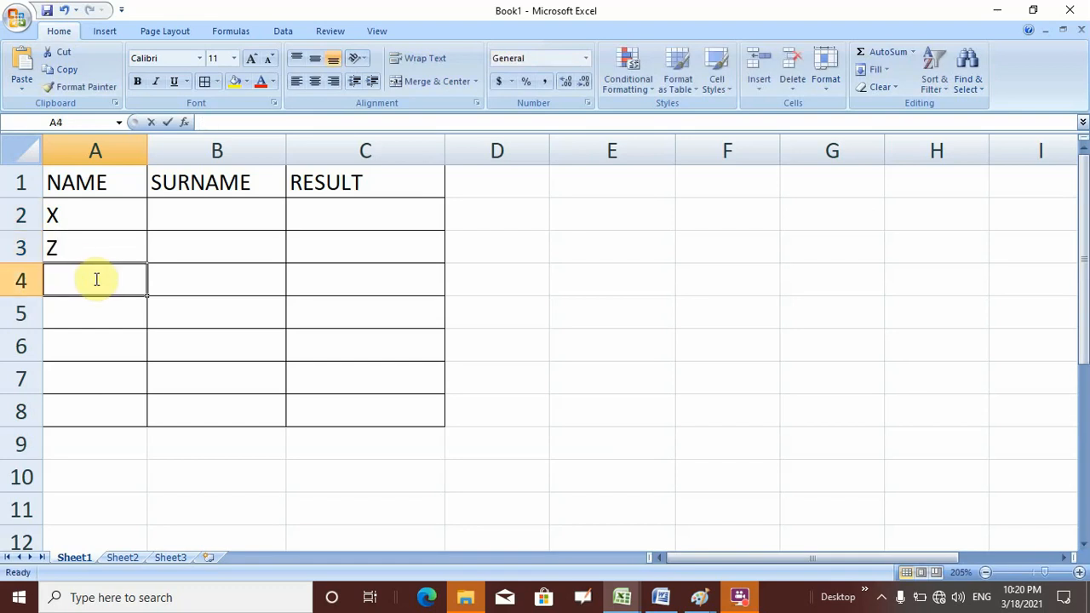
text(Y)
key(Tab)
Step: Fill the SURNAME column with a surname for each of the three rows in B2 to B4
key(Up)
key(Up)
key(Up)
key(Down)
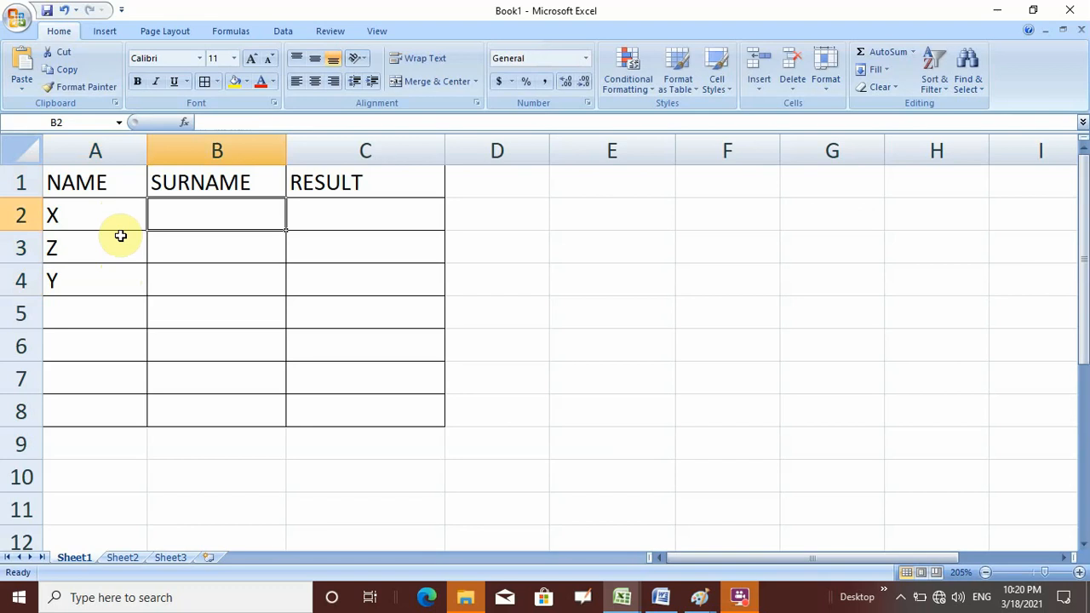
text(KUMAR)
key(Return)
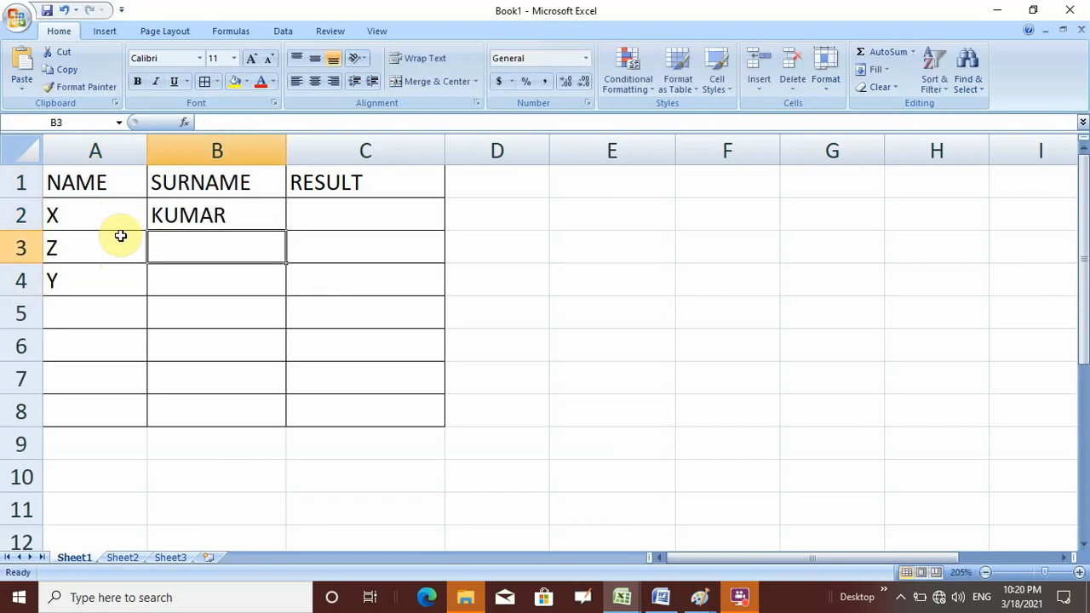
text(PRASA)
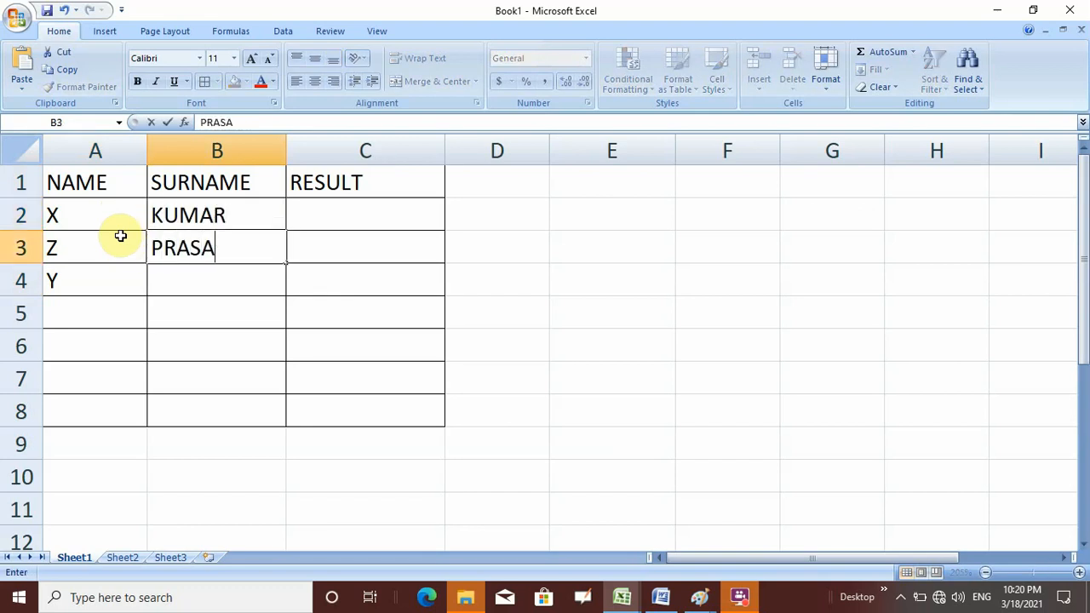
text(D)
key(Return)
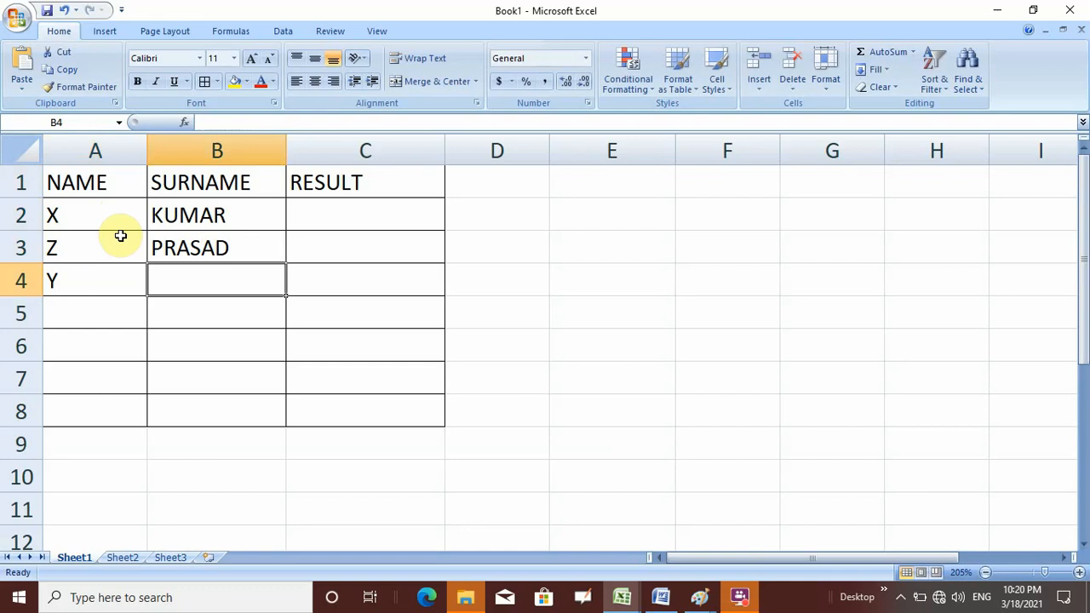
text(SINHA)
key(Return)
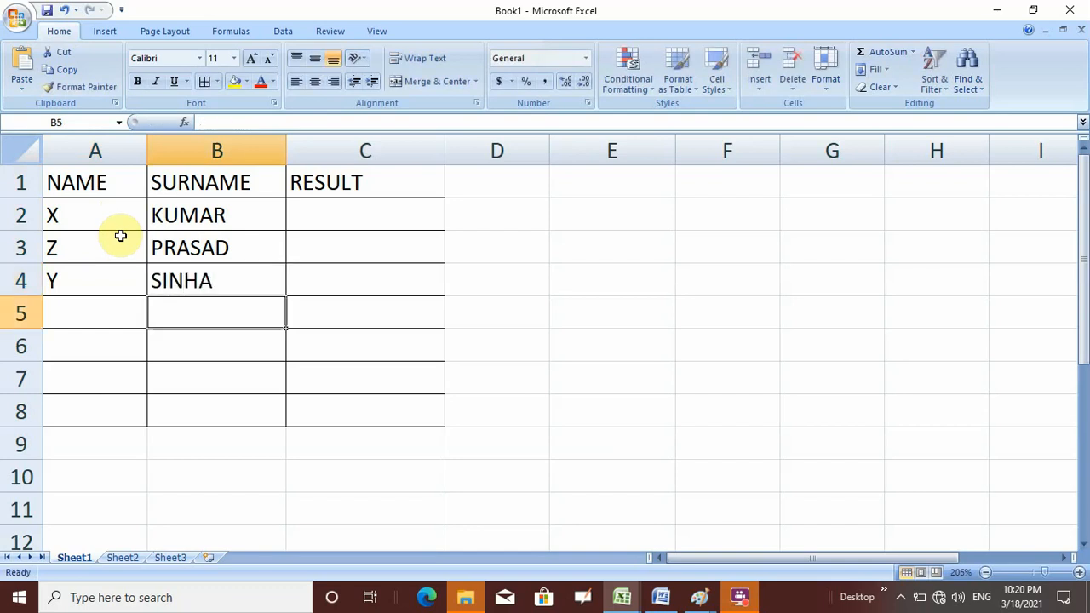
Step: Join the first row's name and surname in C2 with the formula =CONCATENATE(A2,B2)
key(Up)
key(Up)
key(Up)
key(Up)
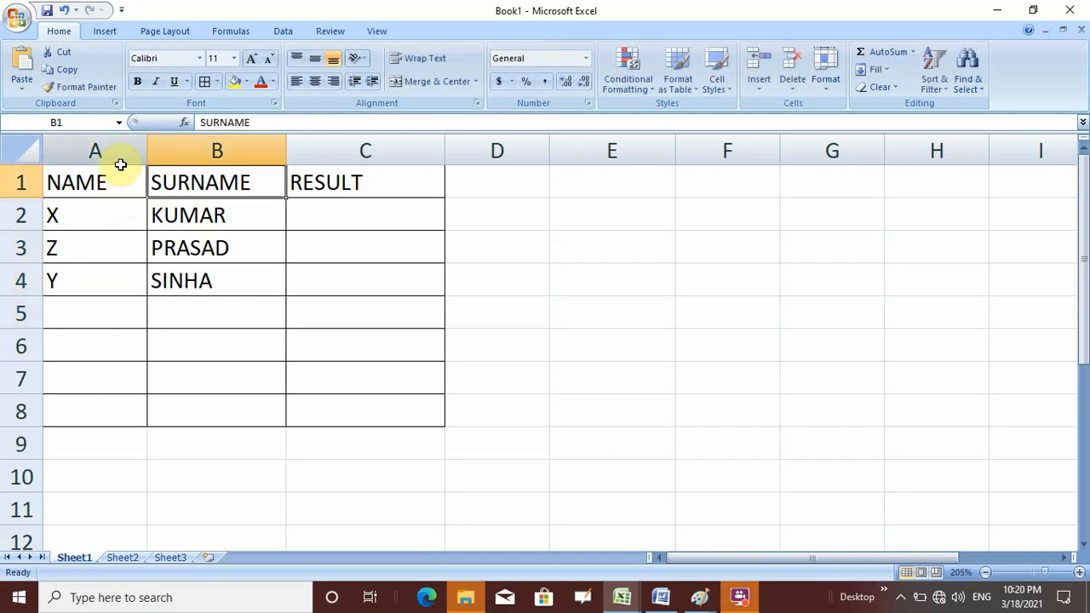
key(Down)
key(Right)
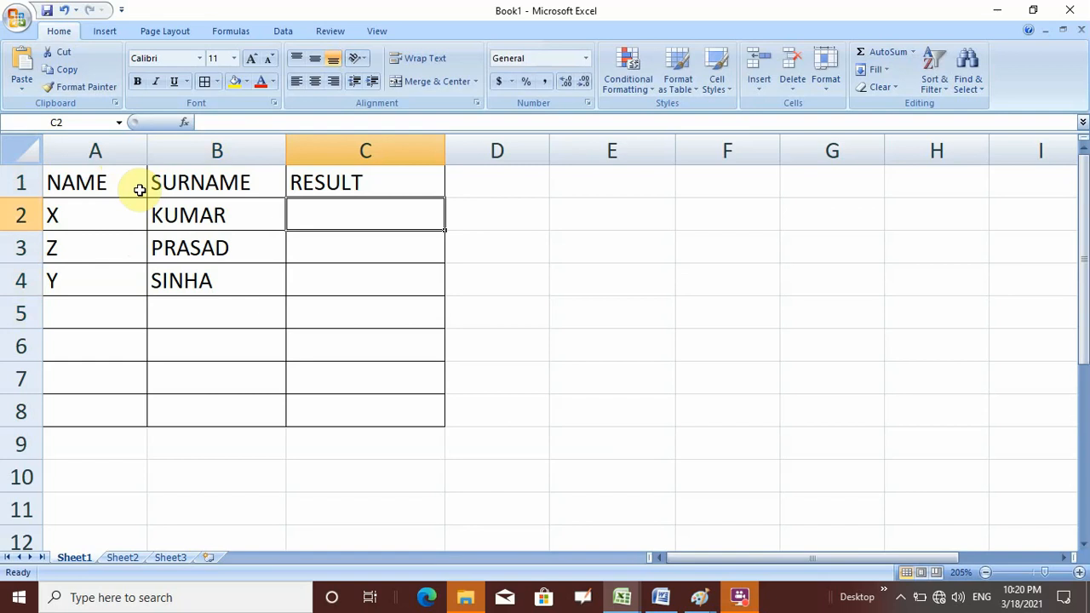
text(=)
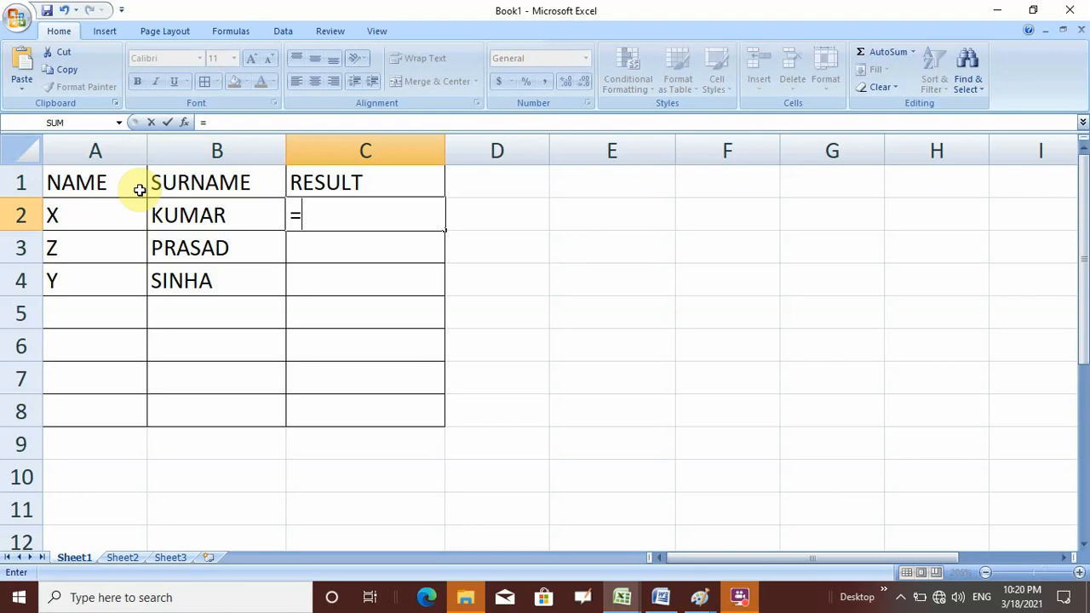
text(CON)
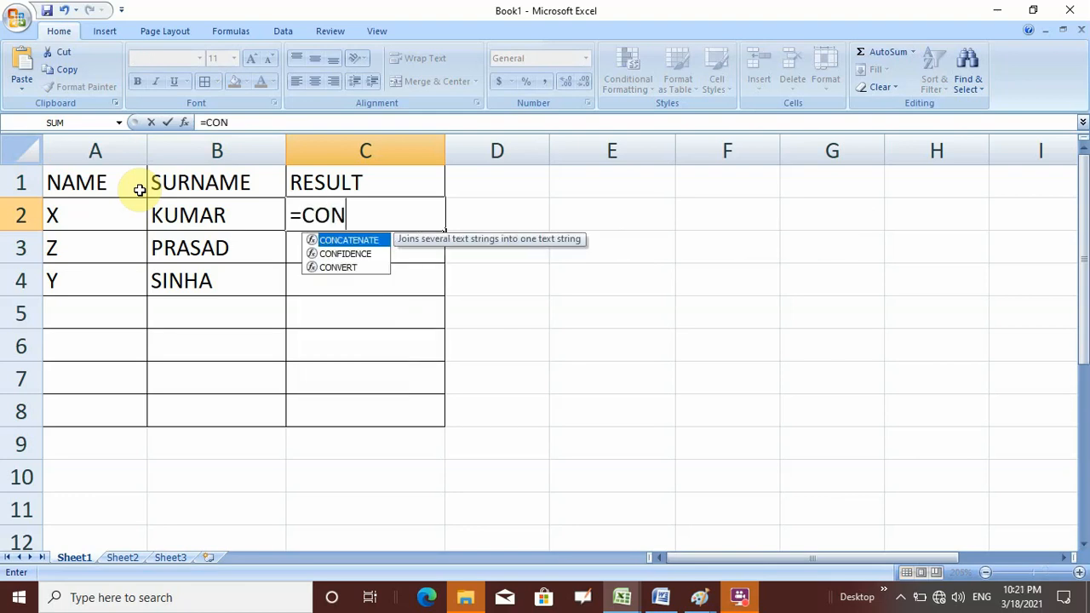
text(CATENATE)
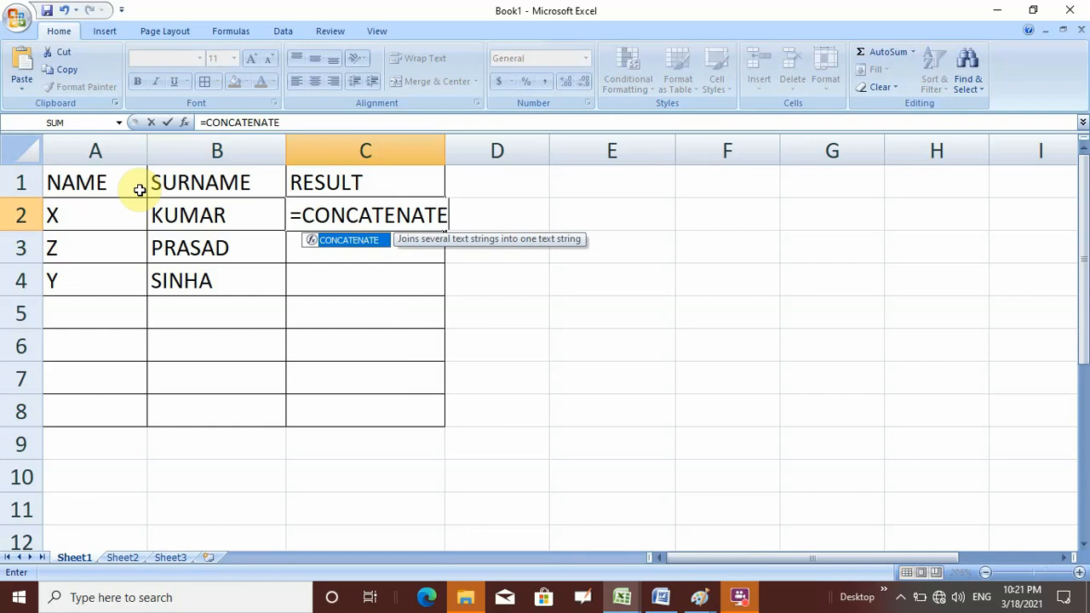
text(()
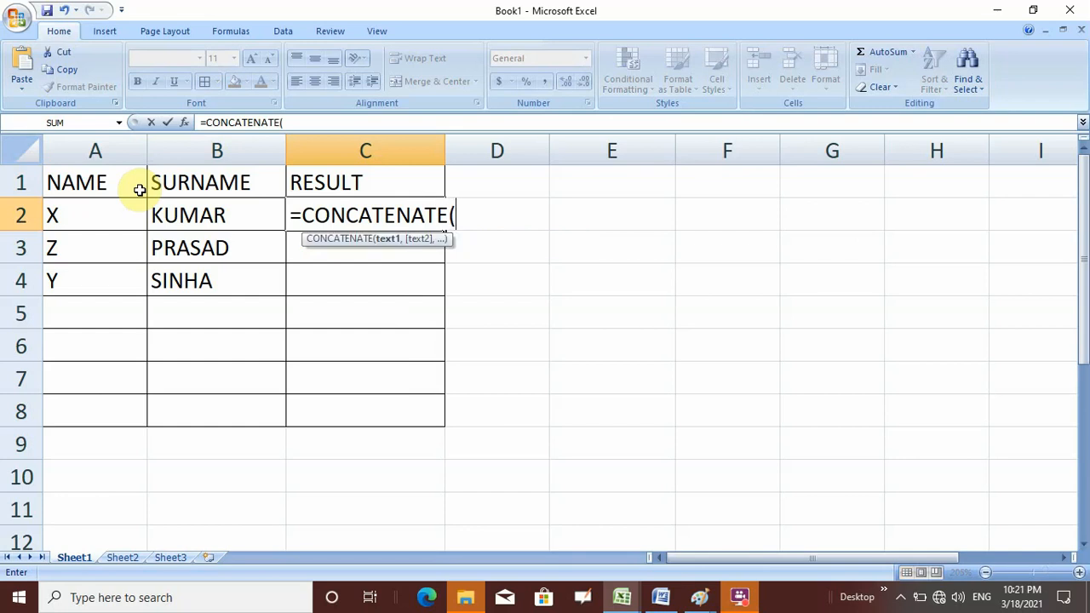
click(78, 214)
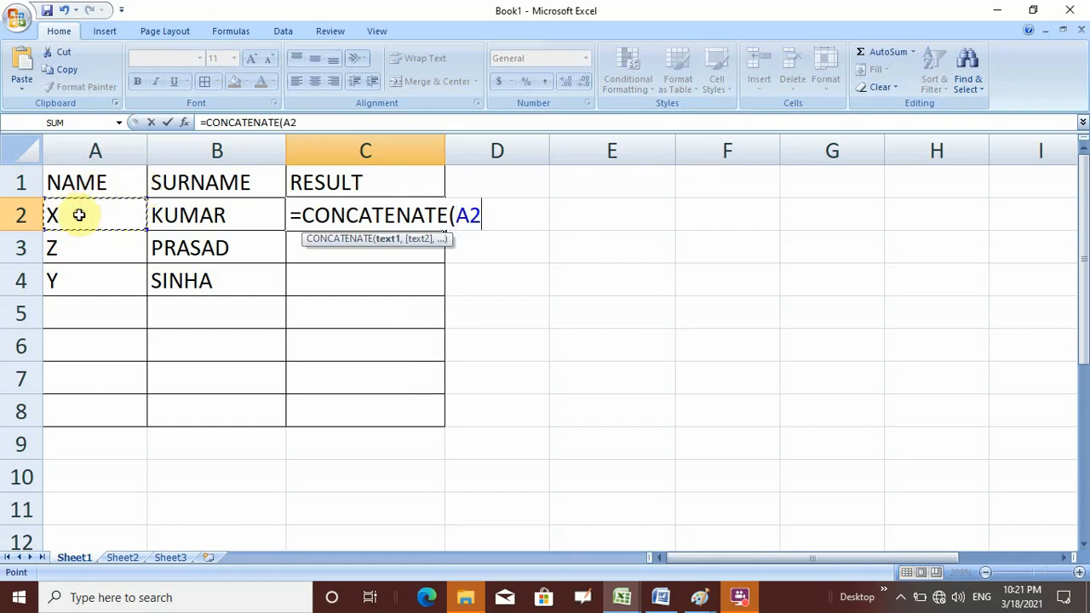
text(,)
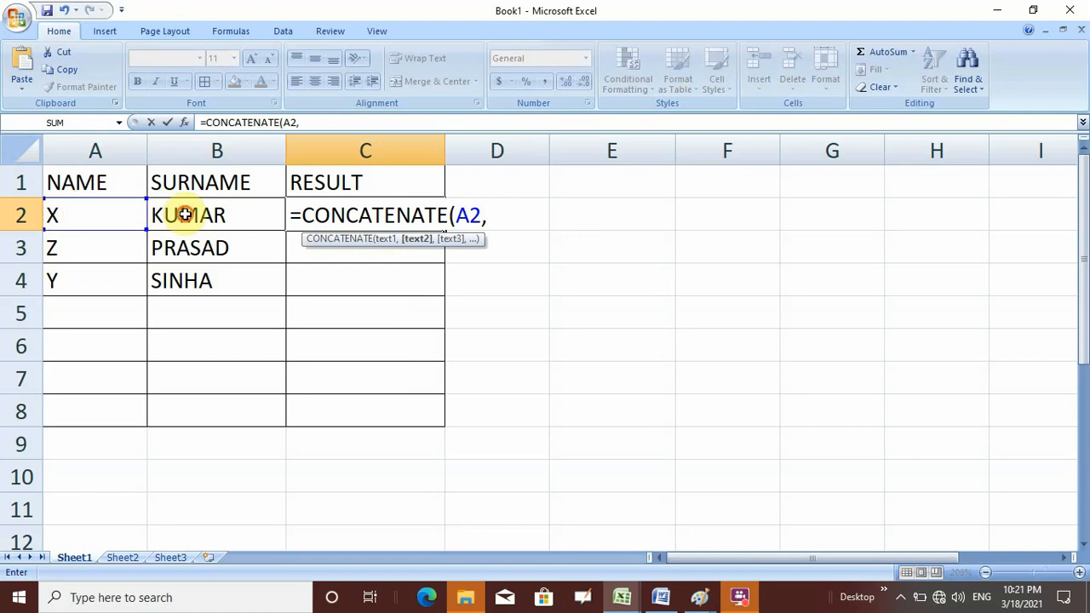
click(185, 214)
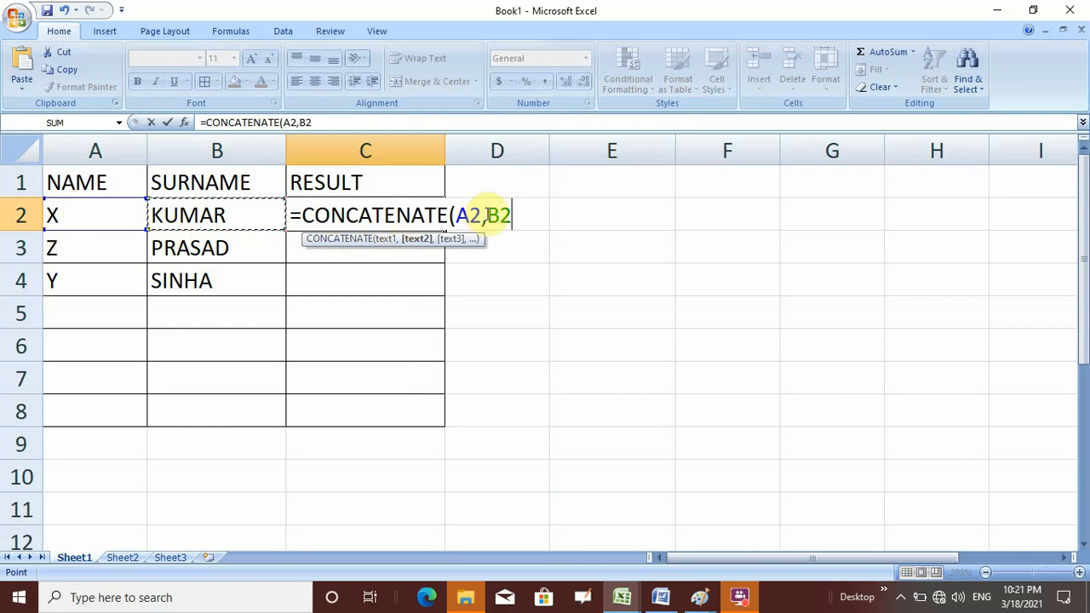
text())
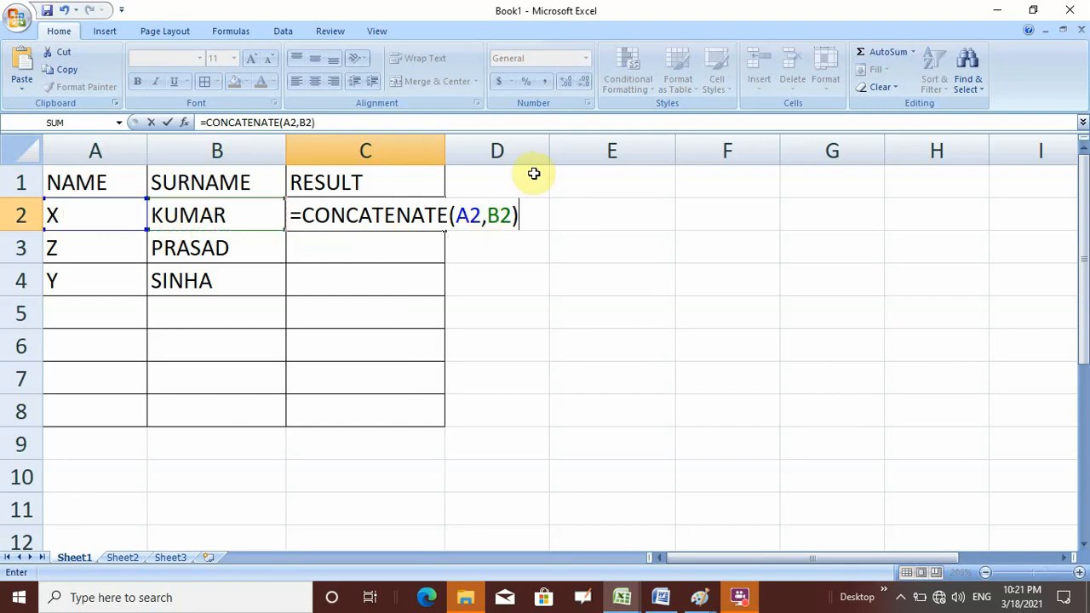
key(Return)
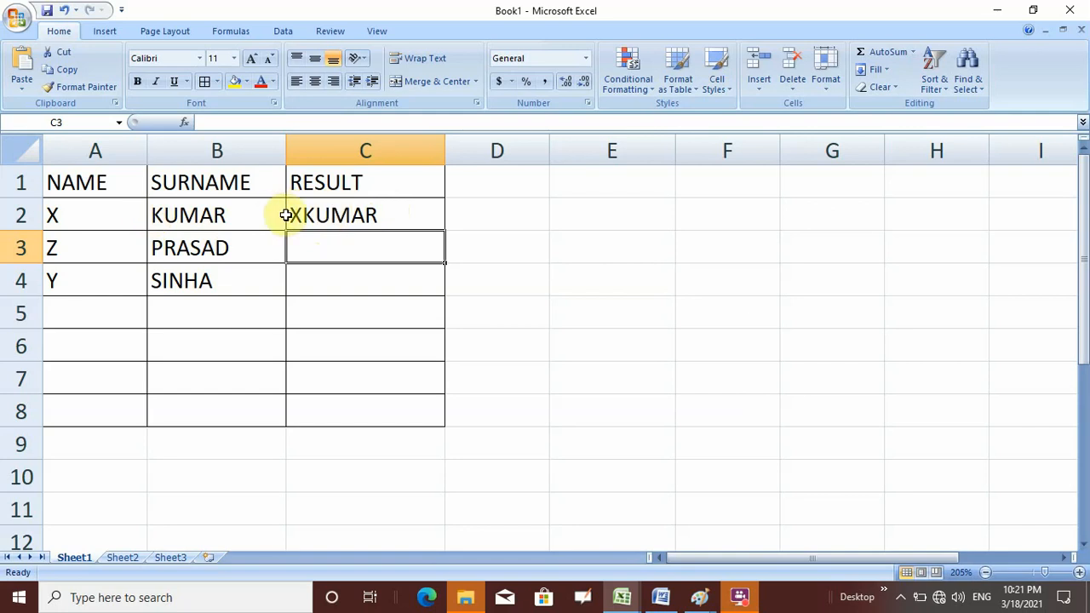
Step: Insert a leading space before the surname in B2 to separate the two joined parts
click(169, 216)
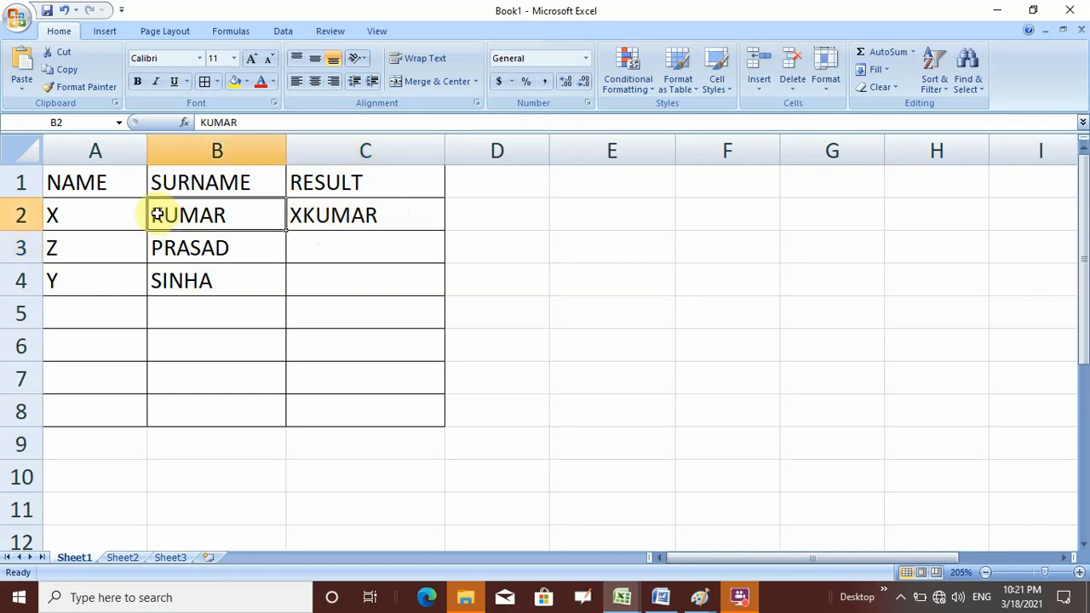
double_click(175, 216)
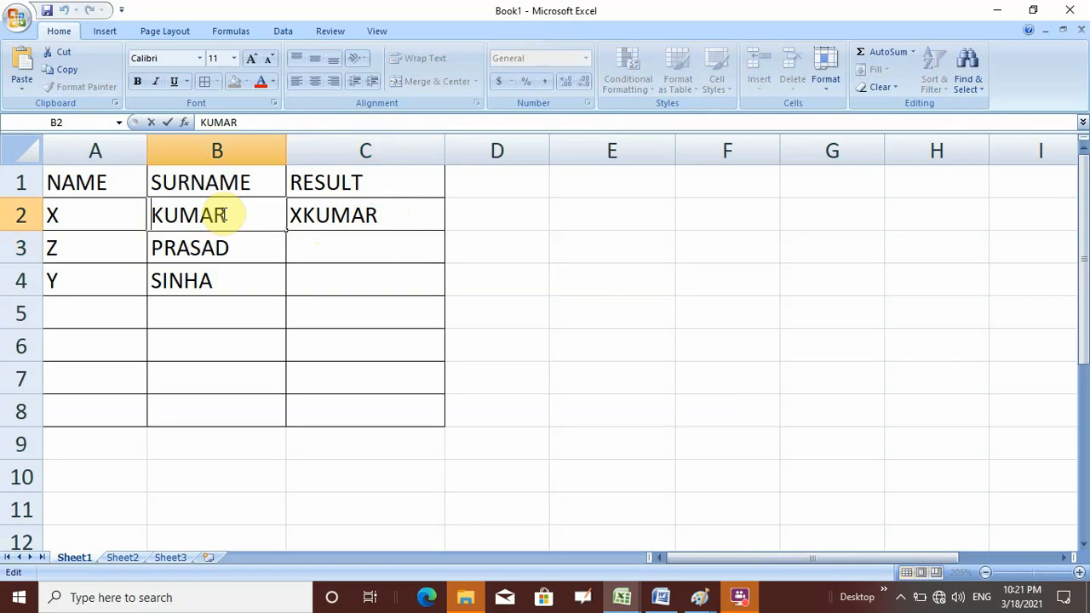
click(324, 287)
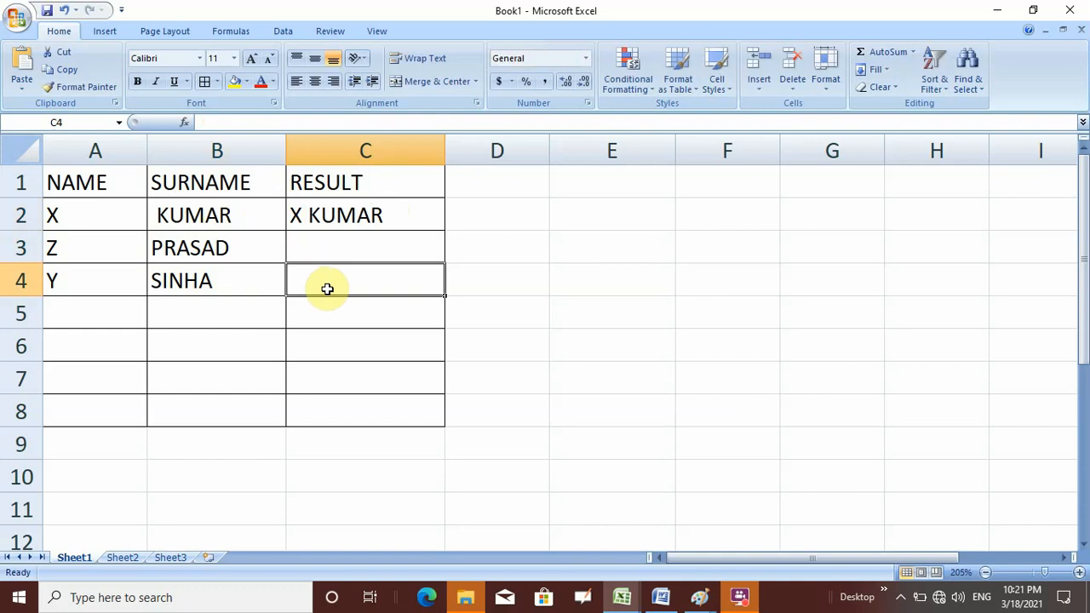
Step: Join the surname and name in reverse order in C3 with the formula =CONCATENATE(B3,A3)
key(Up)
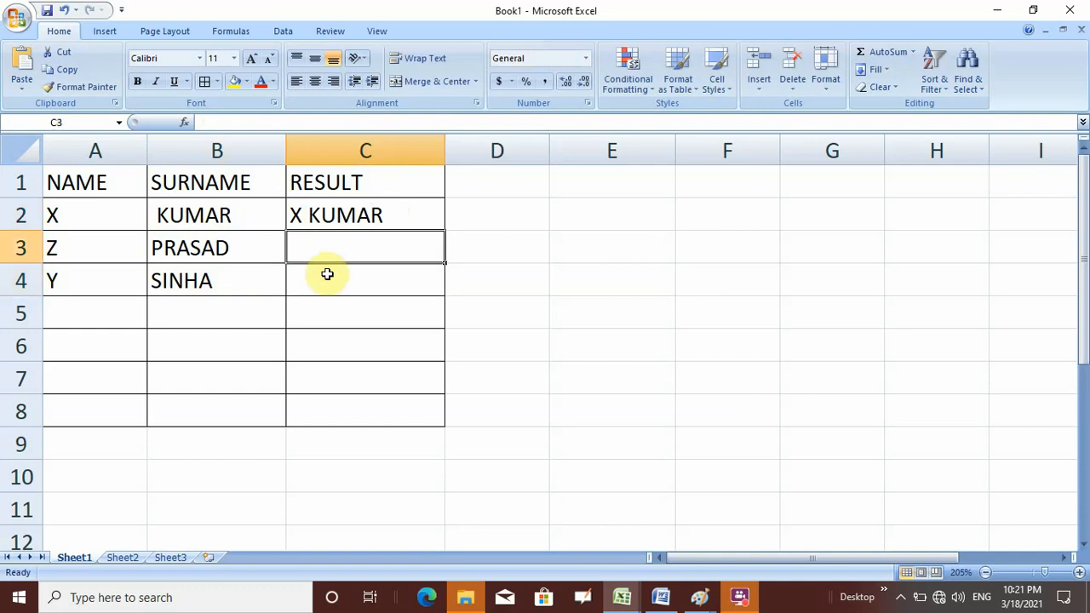
text(=)
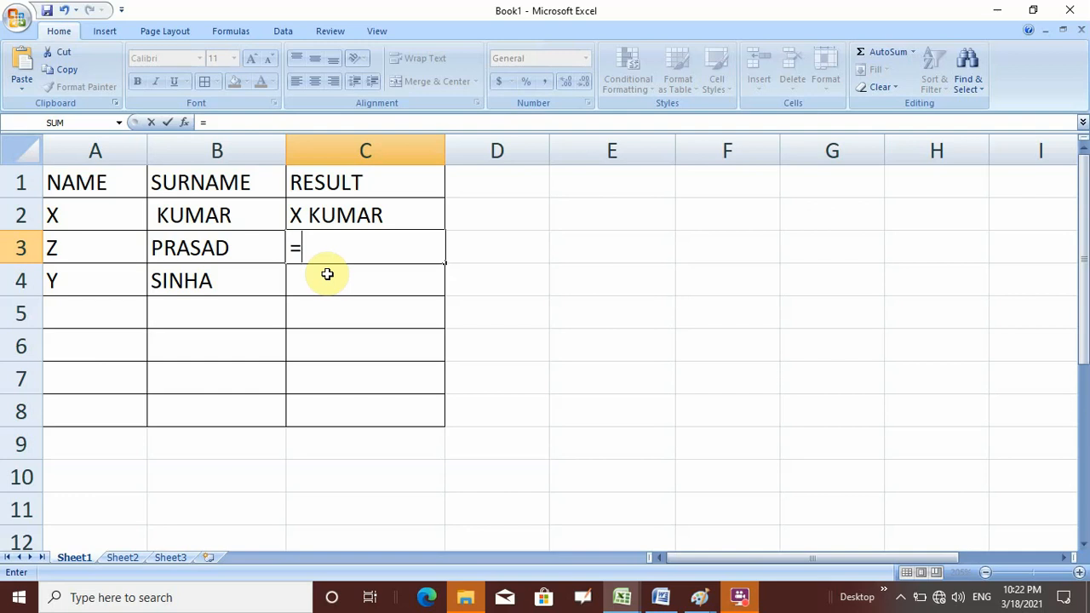
text(CO)
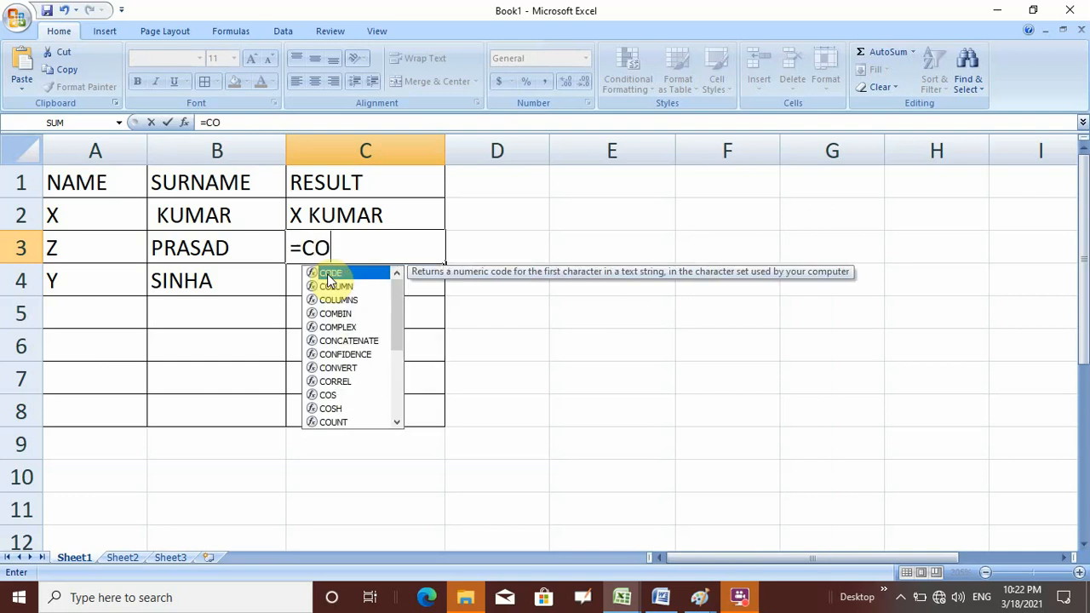
text(NCATEN)
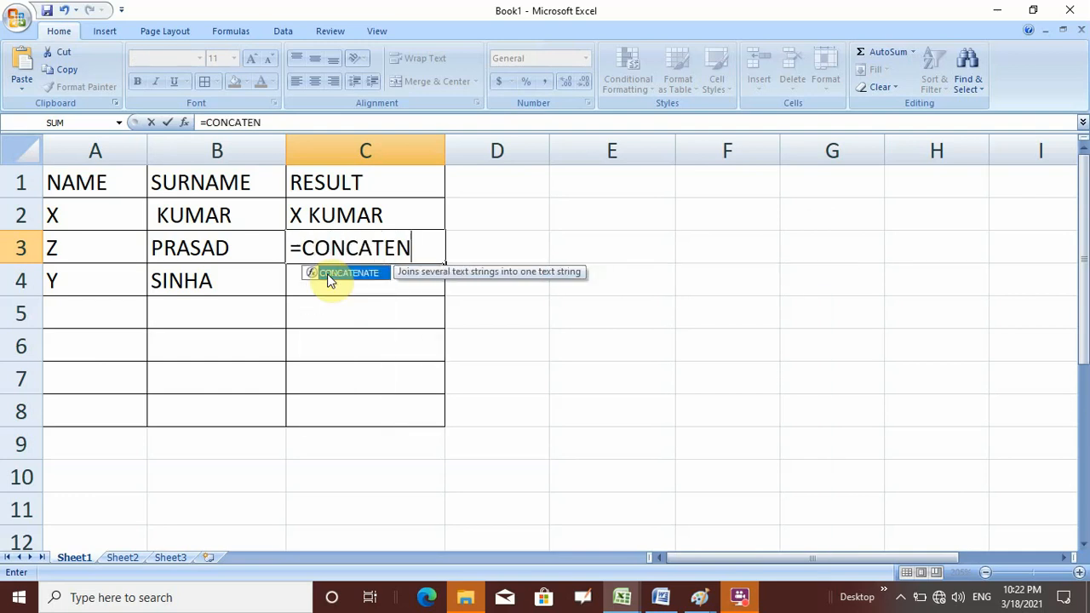
text(ATE()
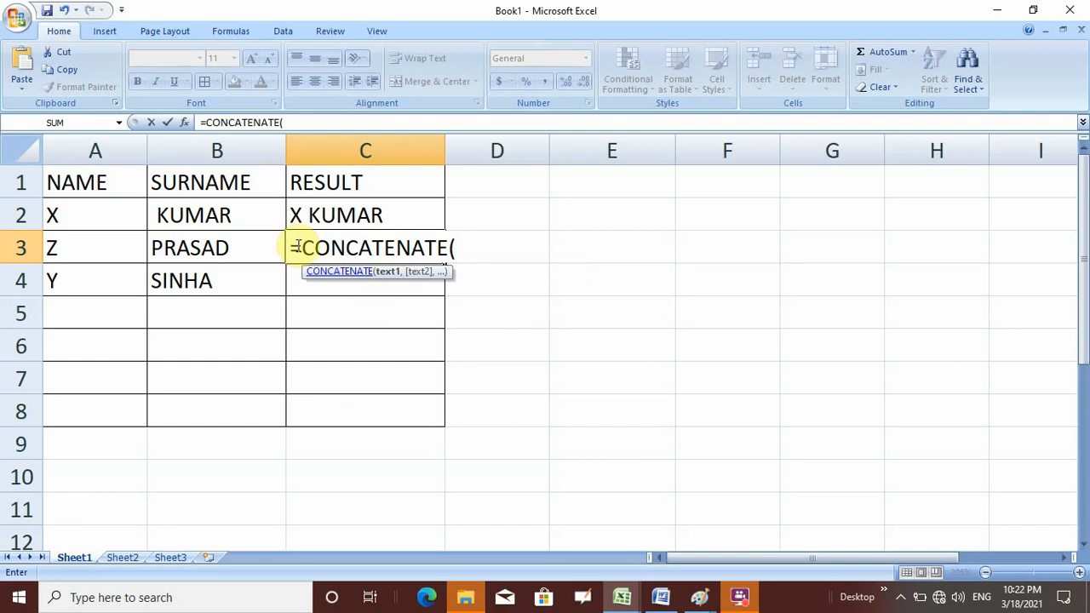
click(219, 245)
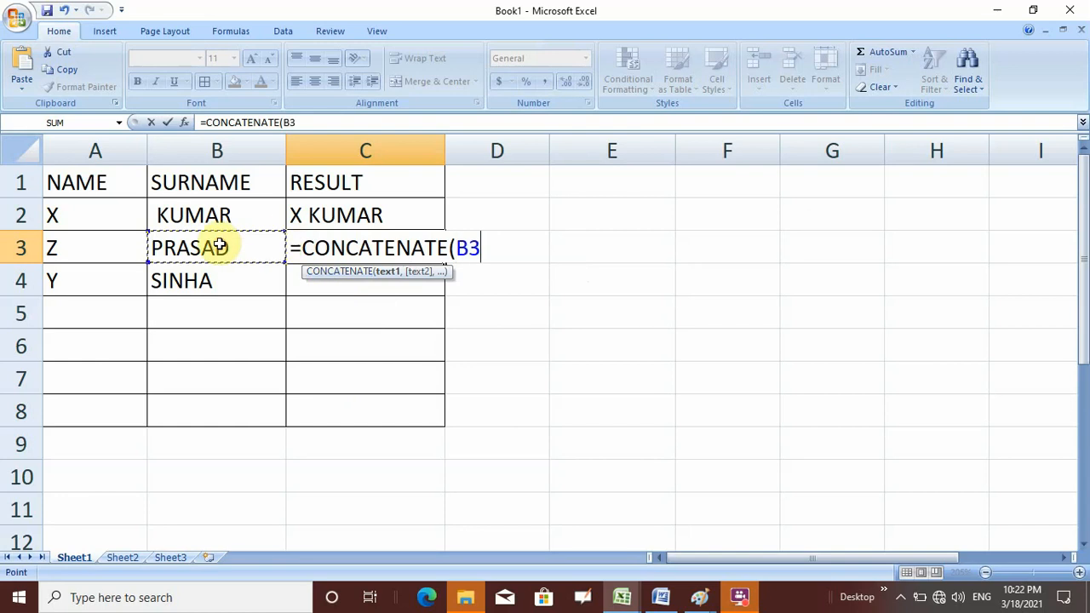
text(,)
click(77, 248)
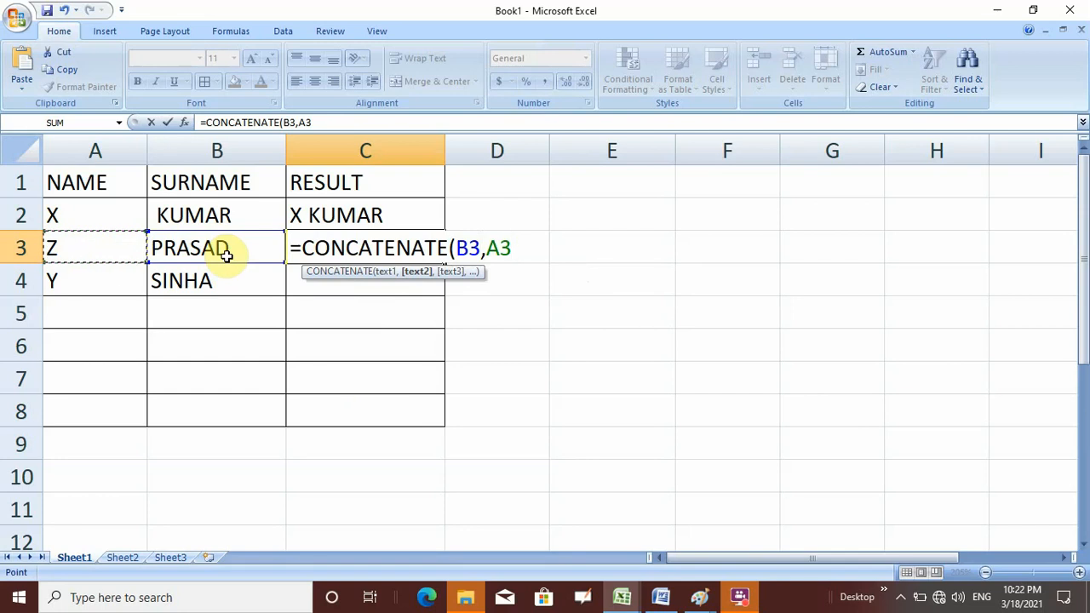
text())
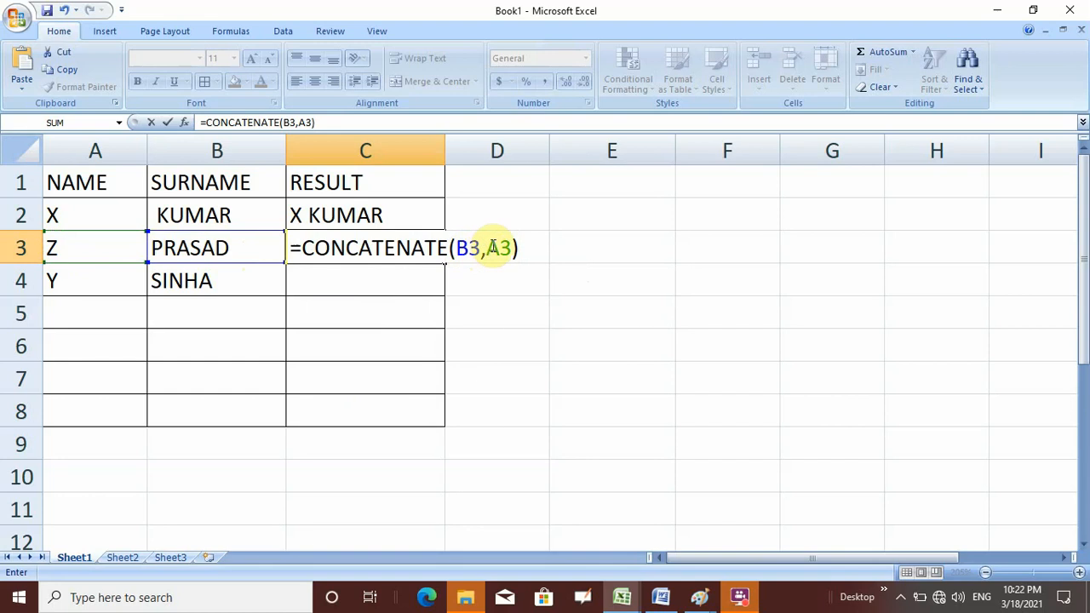
key(Return)
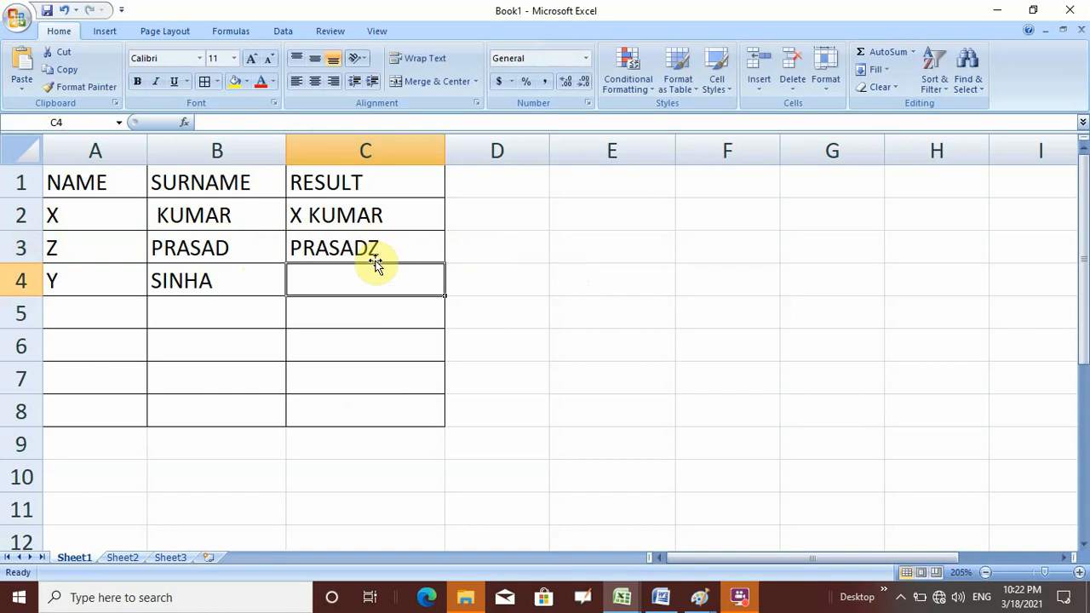
Step: Insert a leading space before the Z in A3 to separate the joined surname and name
double_click(51, 247)
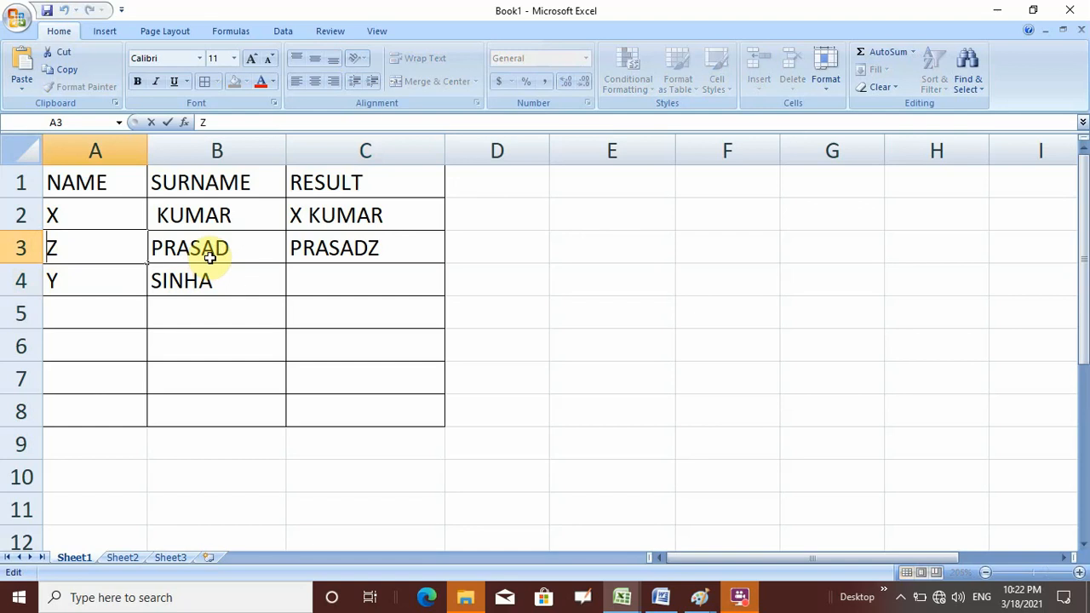
click(347, 377)
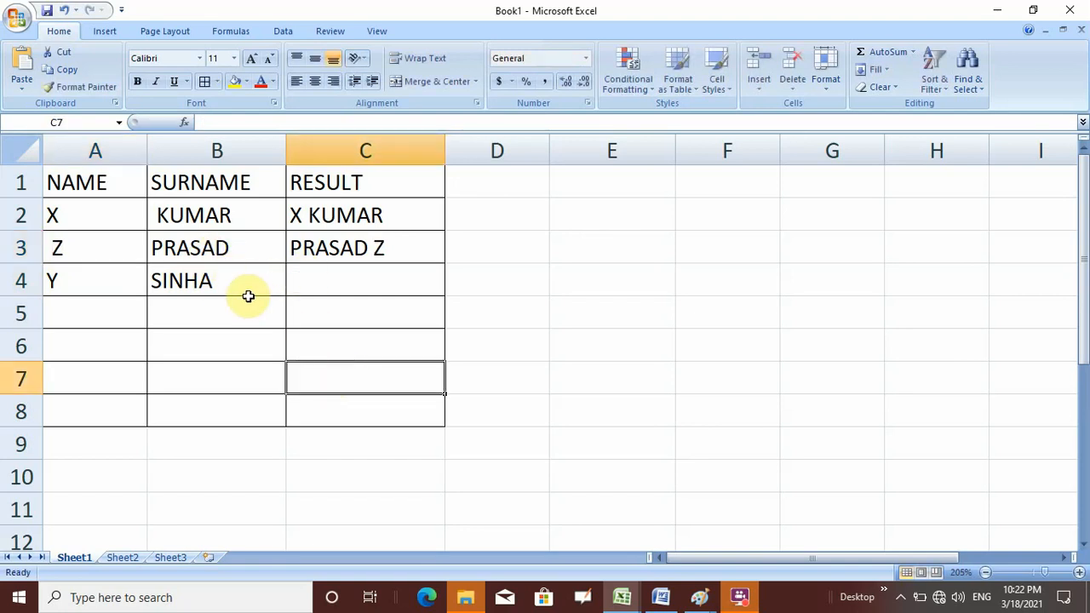
Step: Enter the same surname as in B3 into C4, without the trailing initial
click(358, 277)
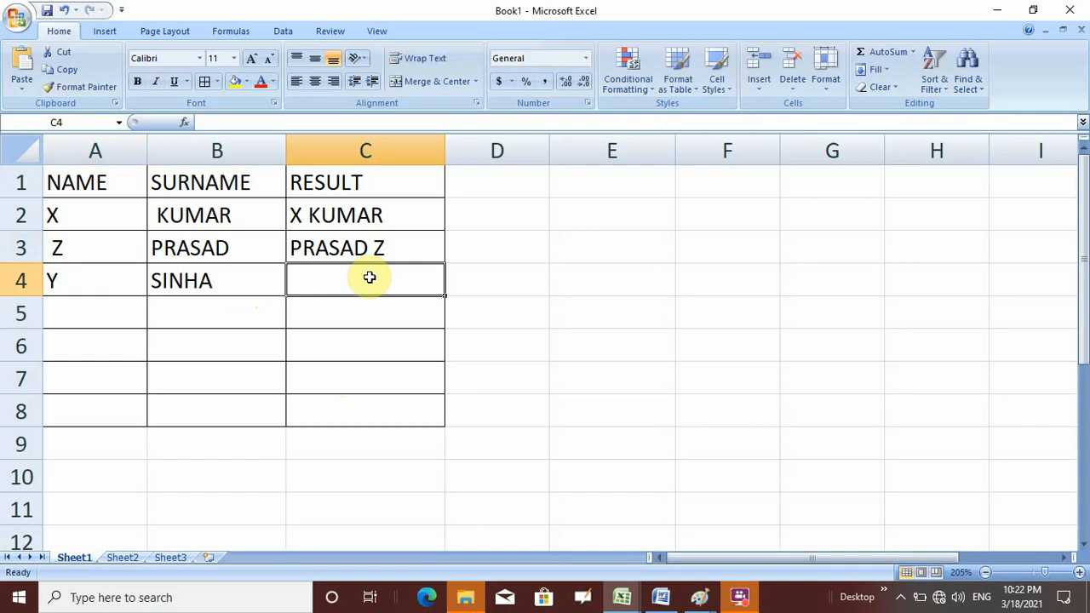
text(PRASAD)
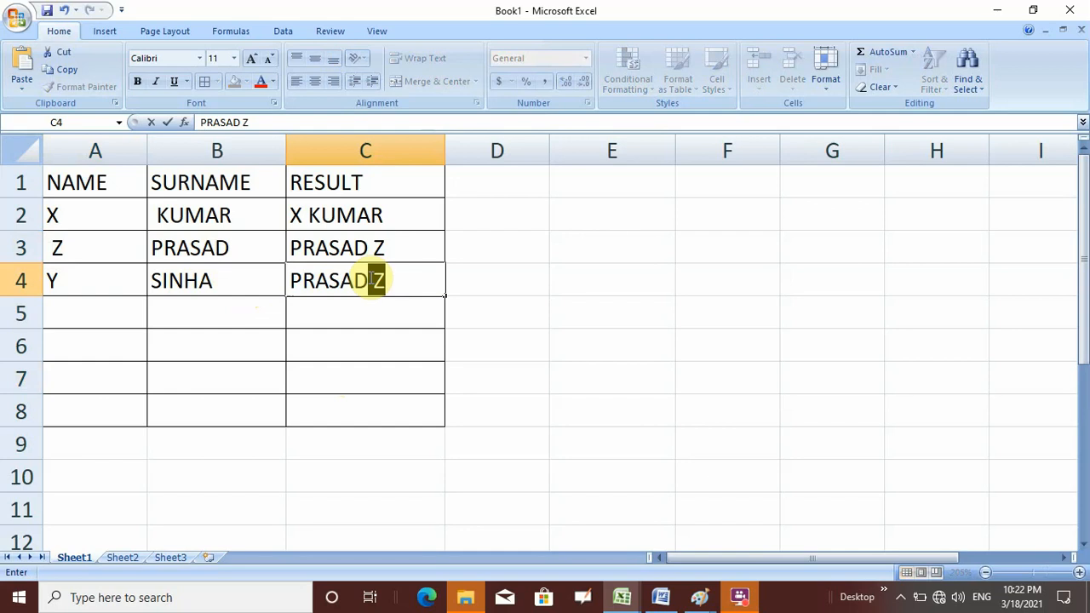
key(BackSpace)
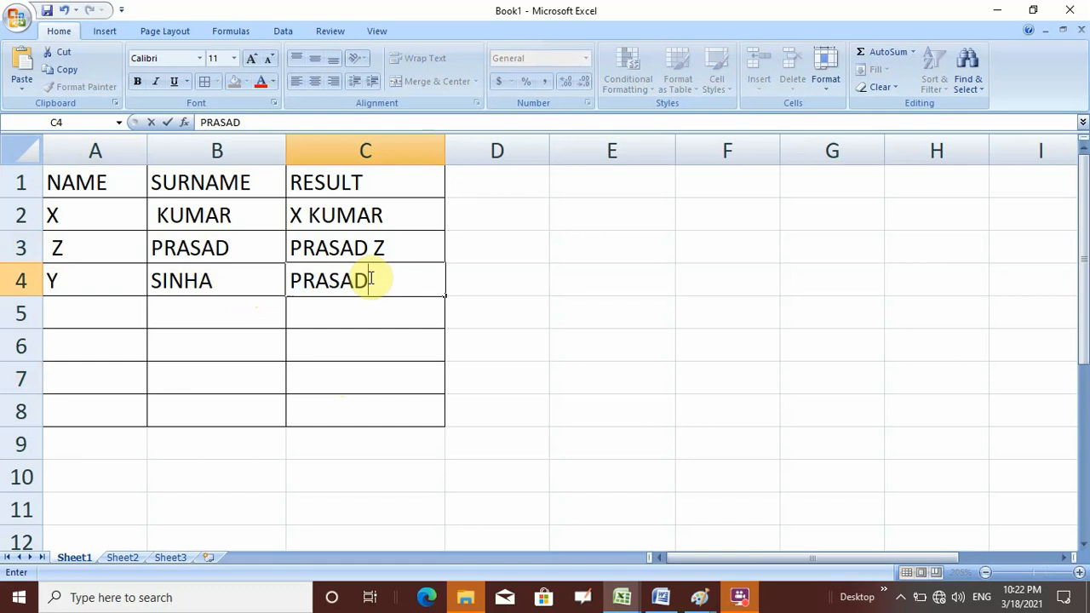
key(Return)
Step: Join the three parts of row 4 in D4 with the formula =CONCATENATE(A4,B4,C4) and widen column D to fit
key(Right)
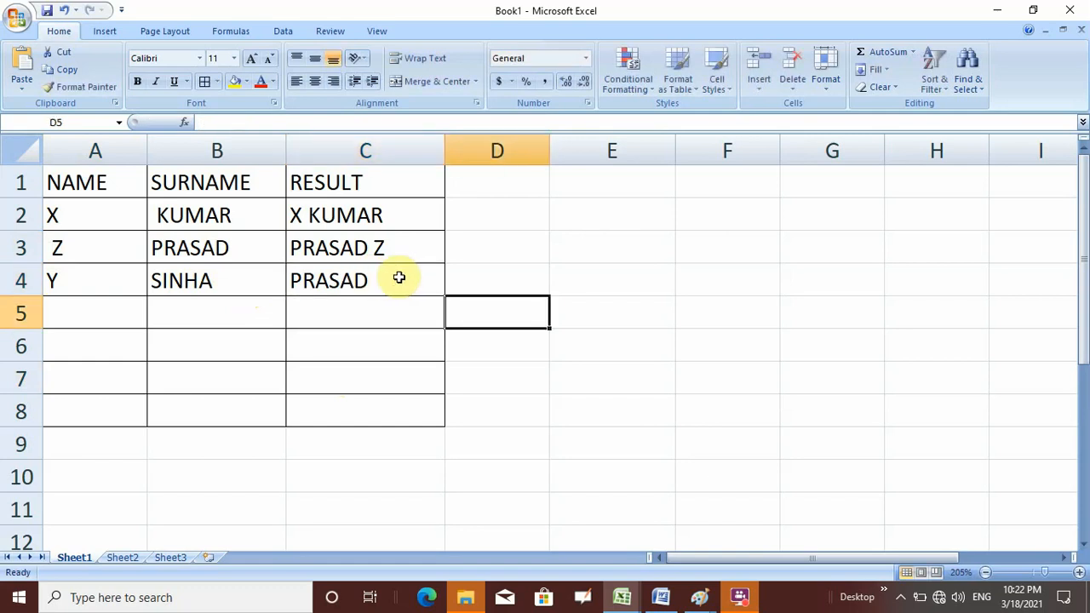
key(Up)
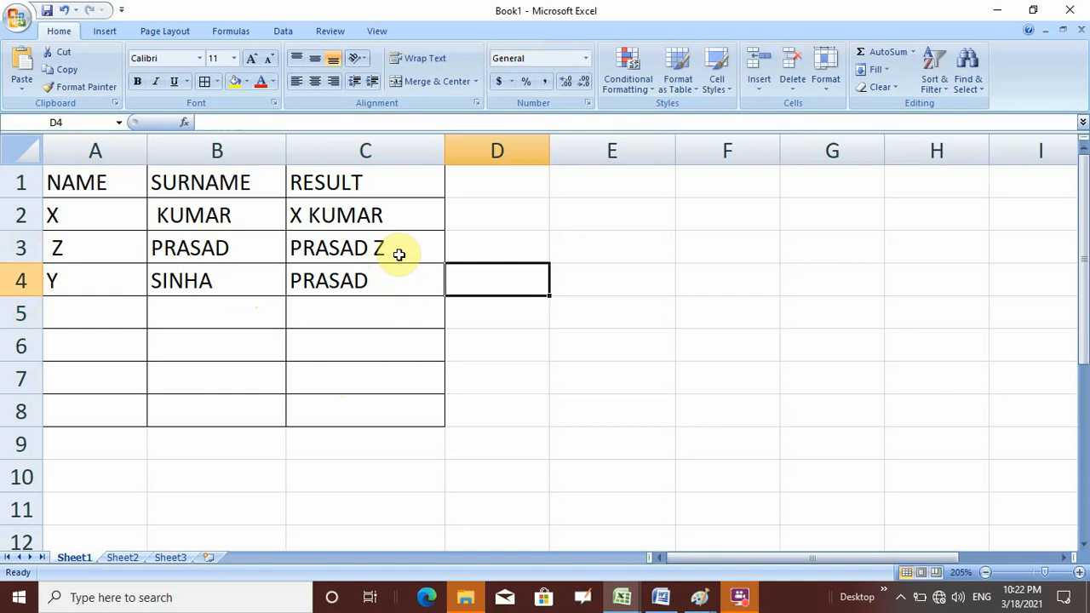
text(=CON)
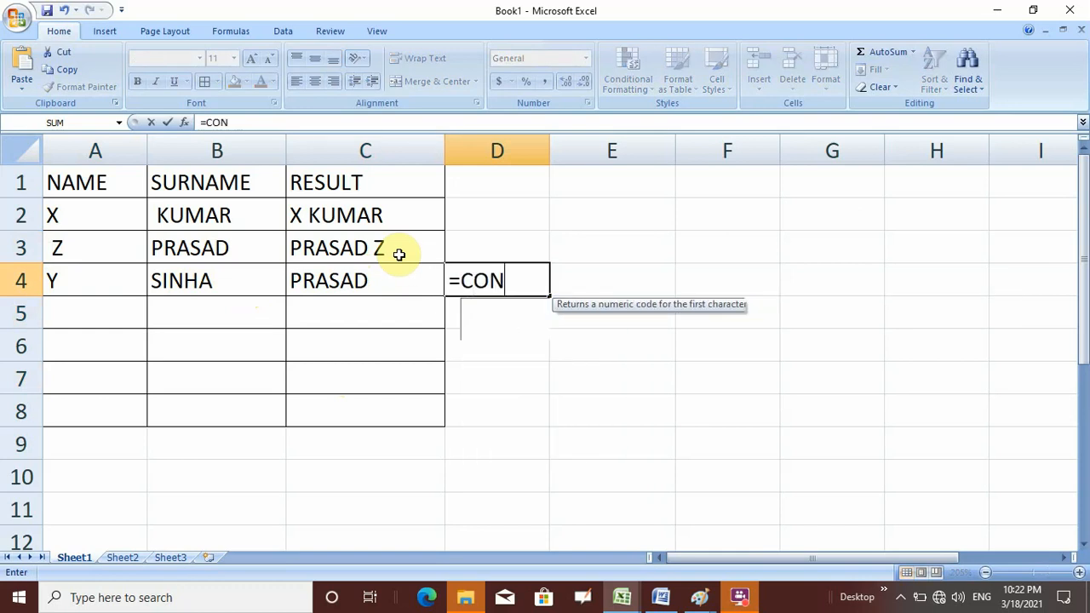
text(CATENA)
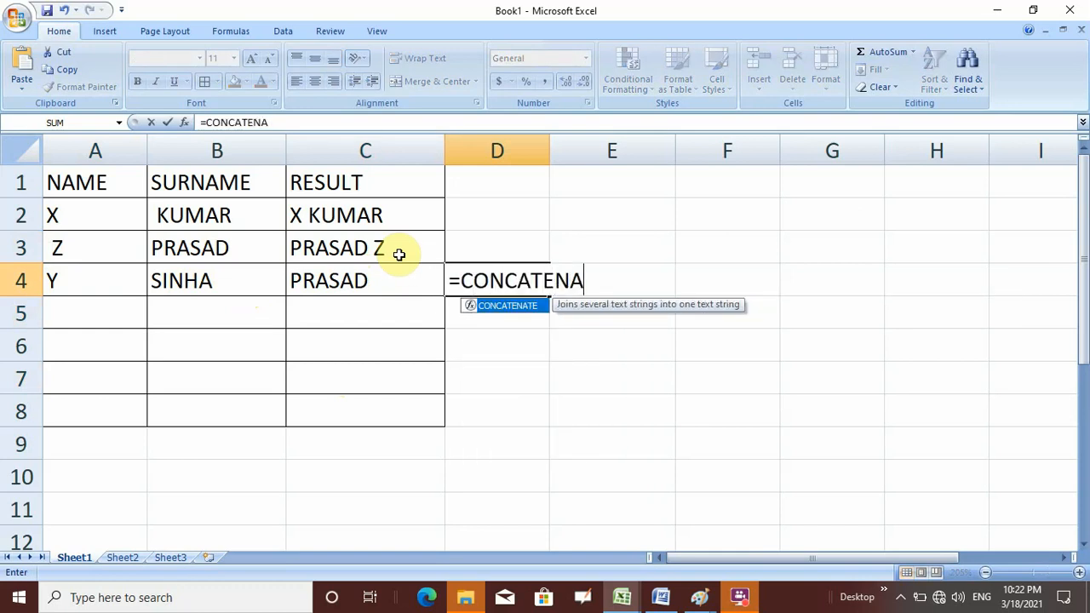
text(TE()
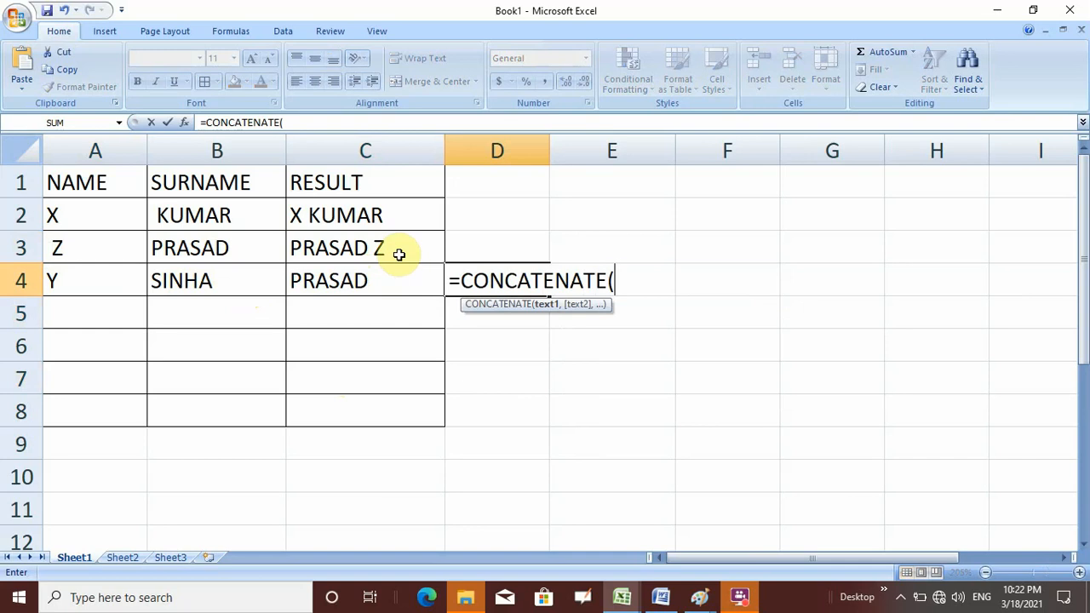
click(131, 282)
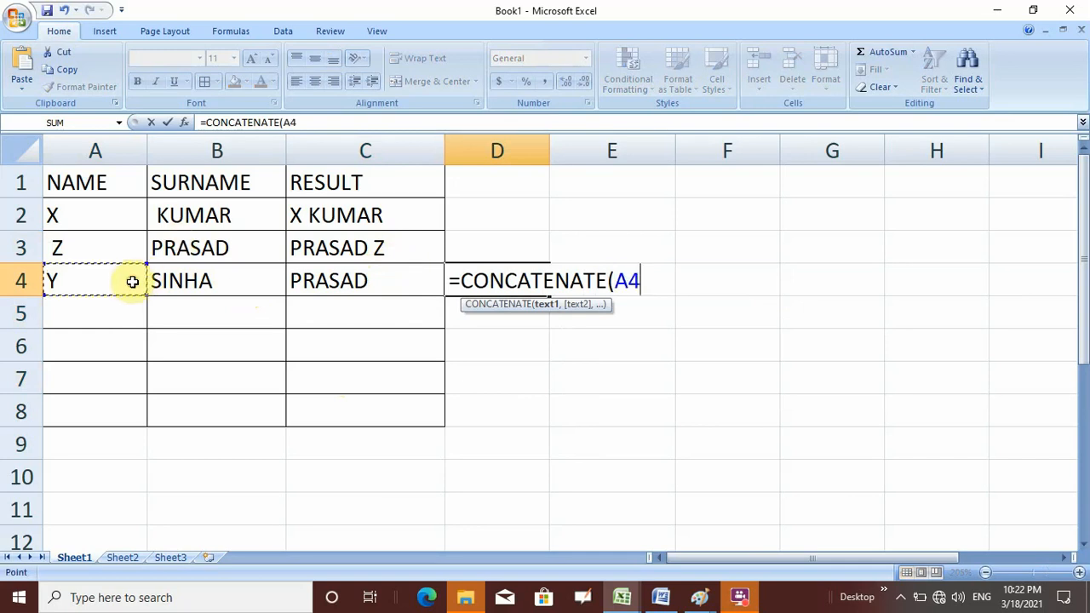
text(,)
click(234, 281)
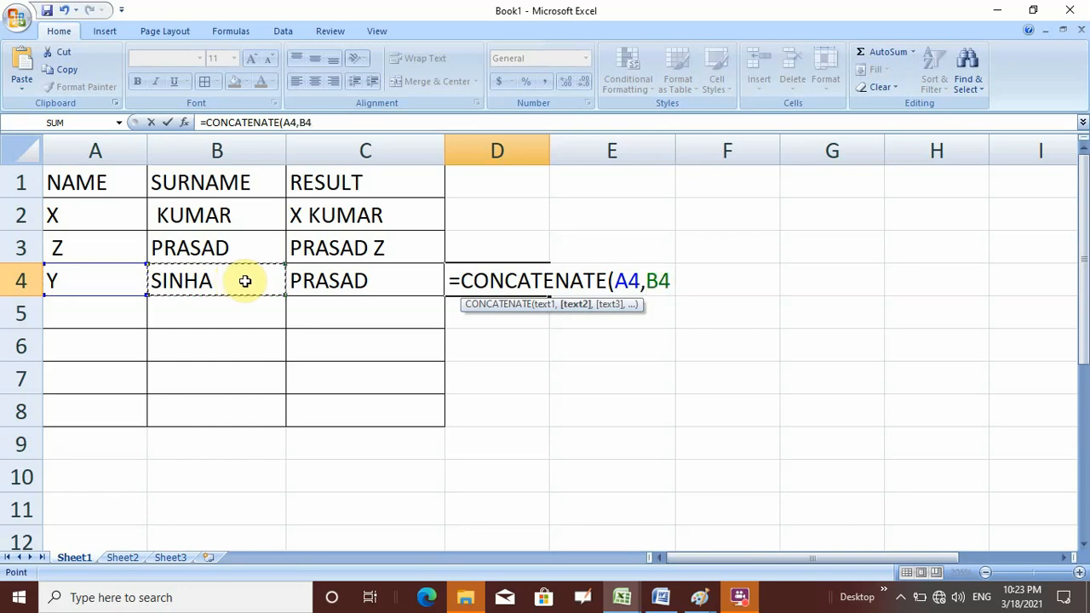
text(,)
click(356, 285)
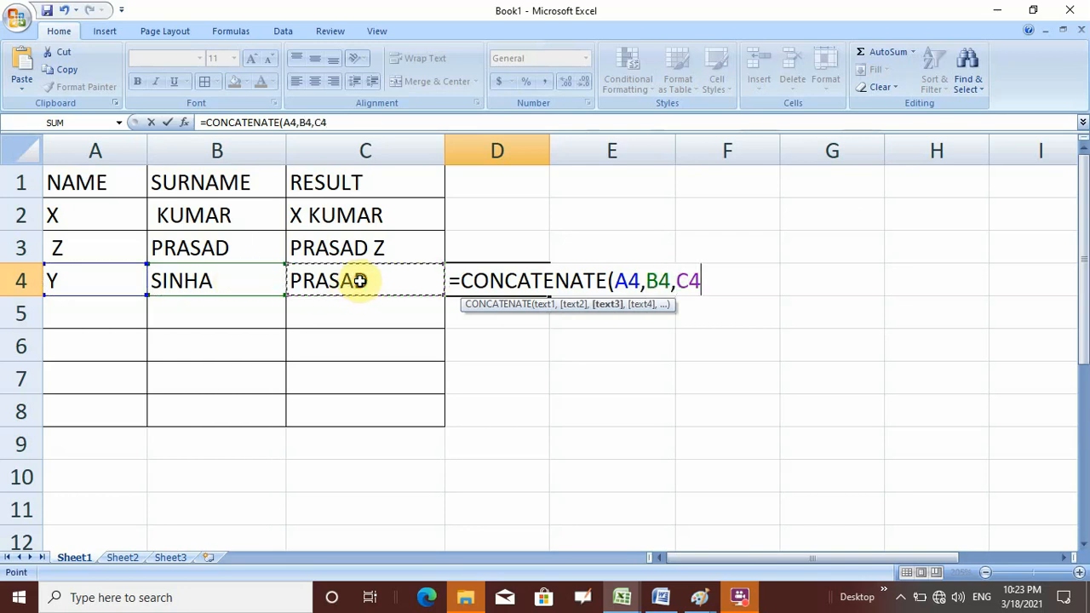
text())
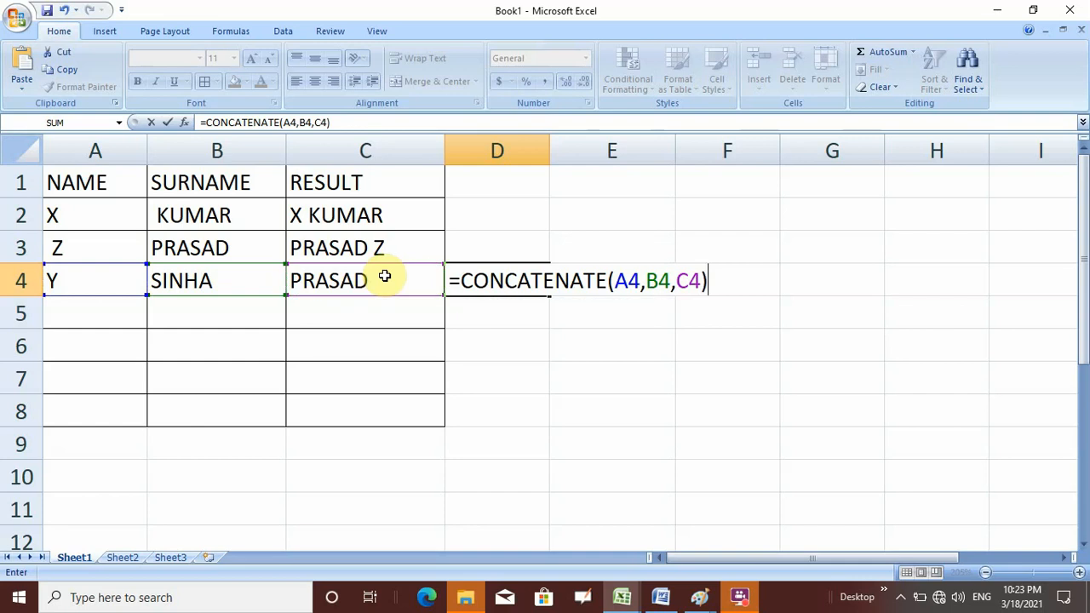
key(Return)
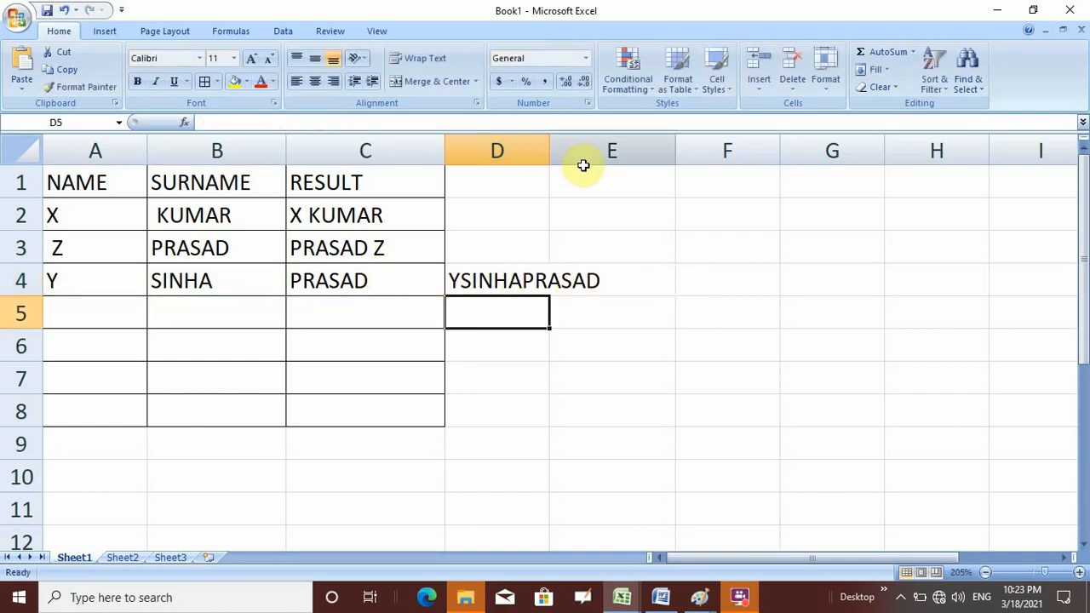
double_click(551, 153)
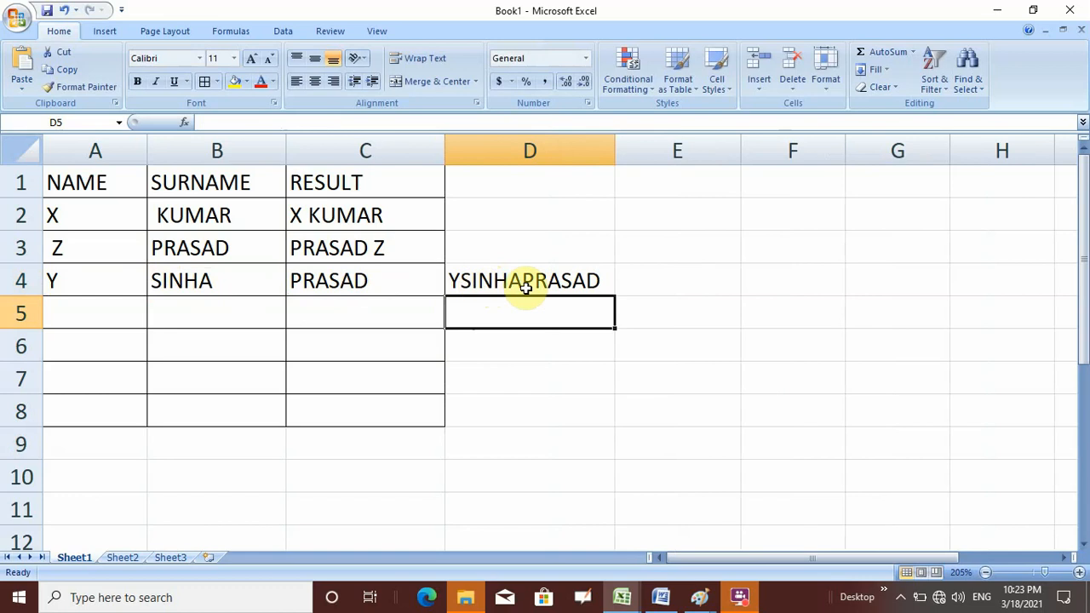
Step: Insert a leading space before the surnames in B4 and C4 to separate the three joined parts
double_click(151, 281)
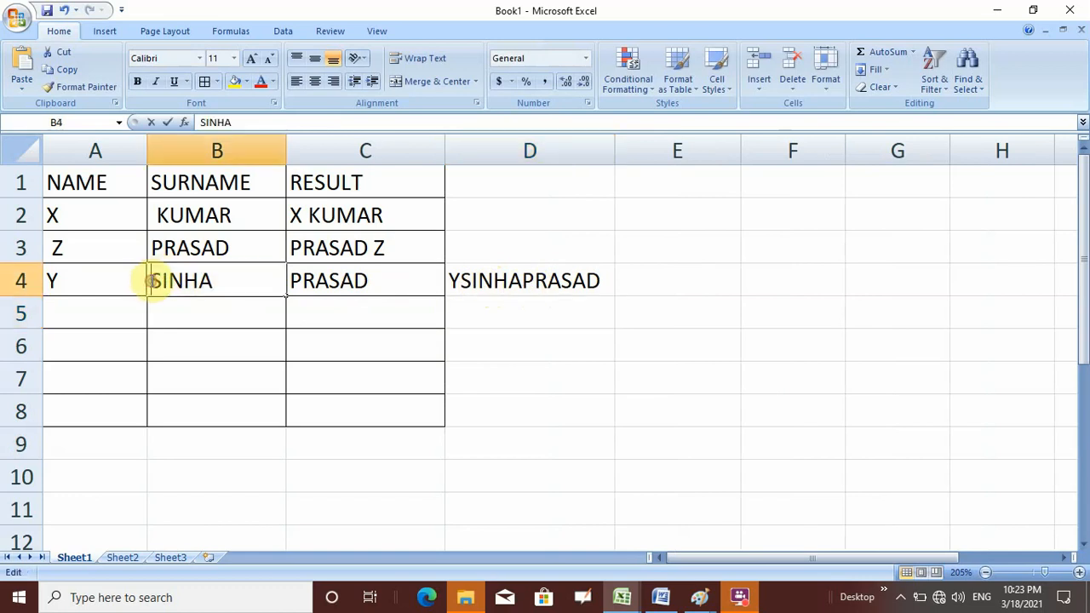
click(294, 281)
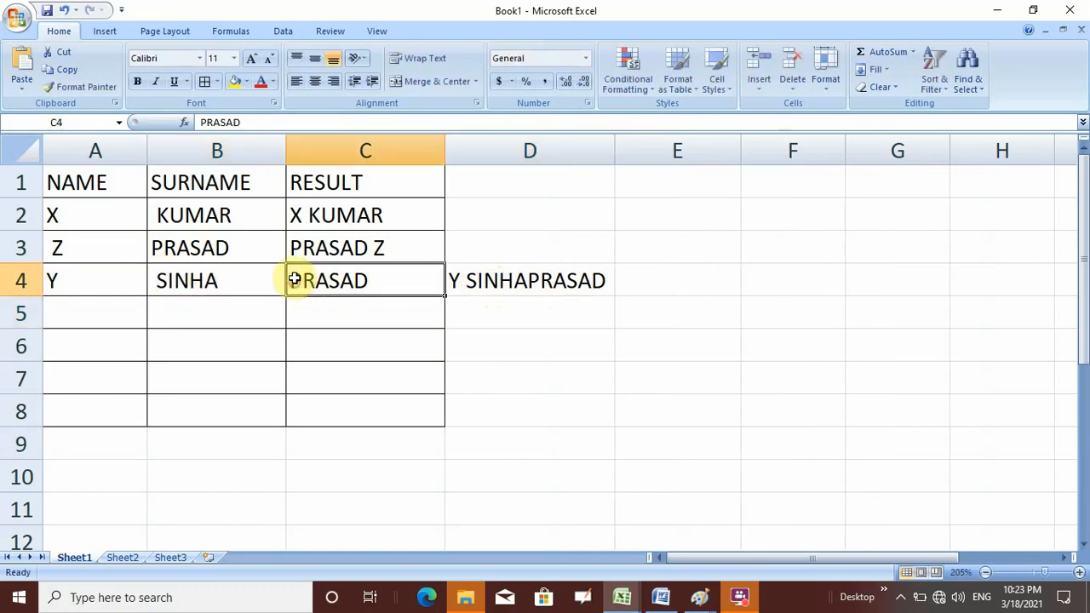
double_click(292, 281)
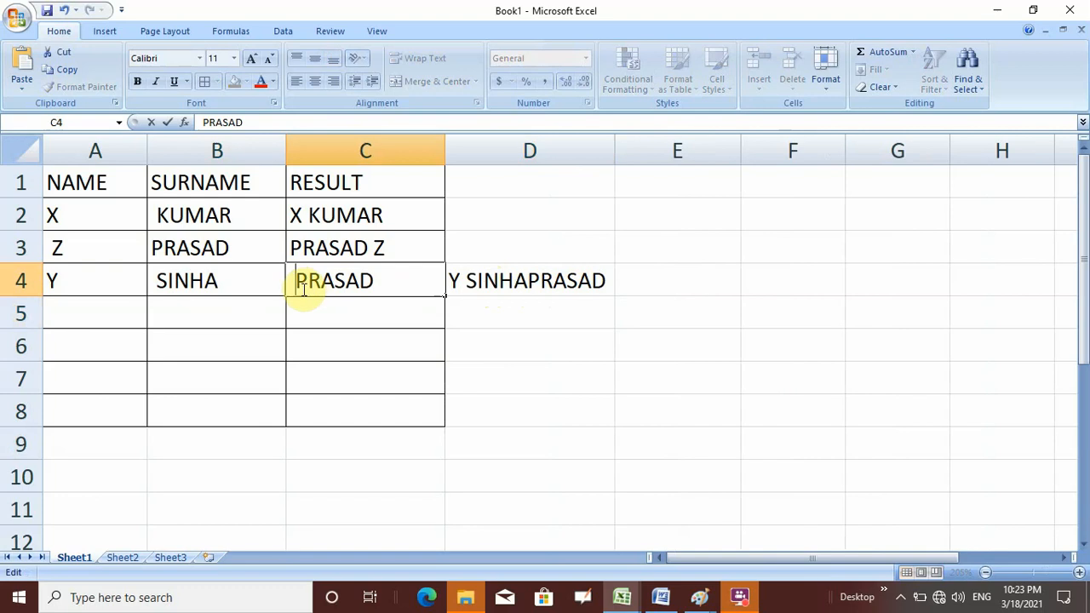
click(557, 322)
Step: Enter RS. in F4 and the number 9 in G4
click(723, 284)
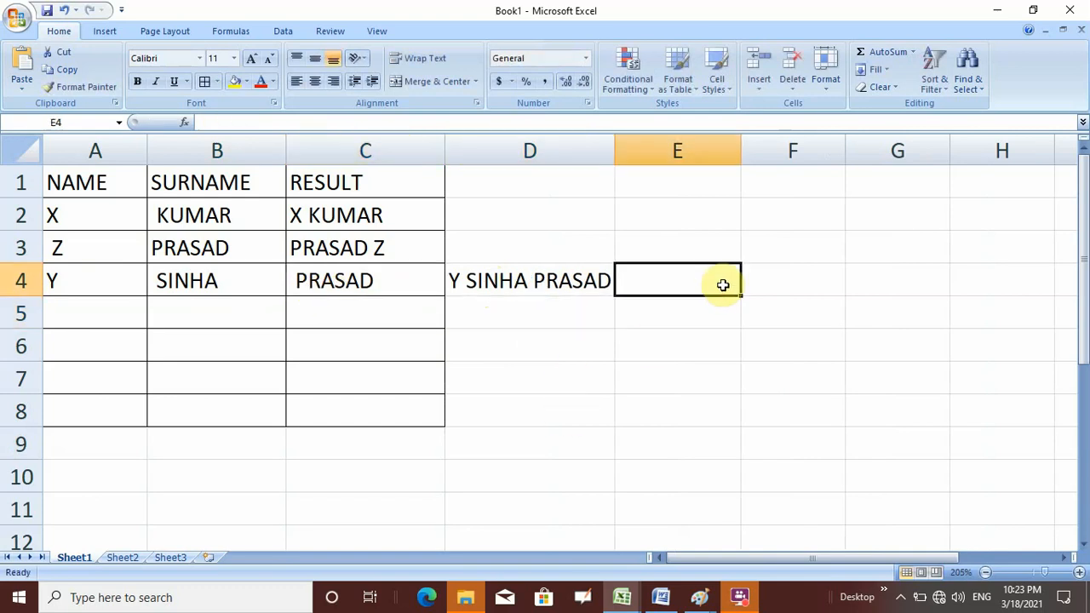
key(Right)
text(RS)
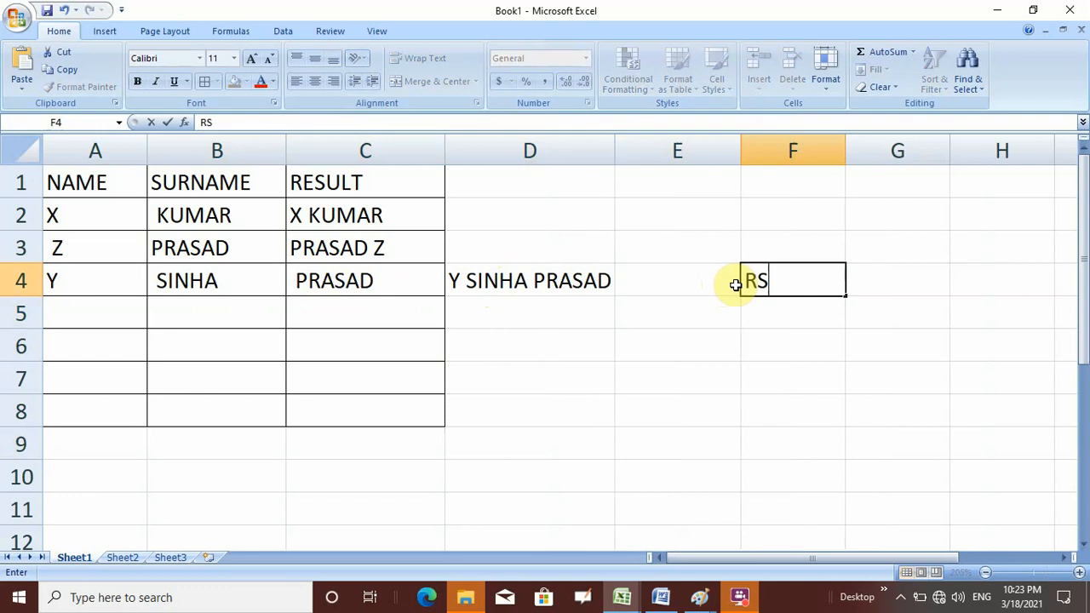
text(.)
key(Tab)
text(9)
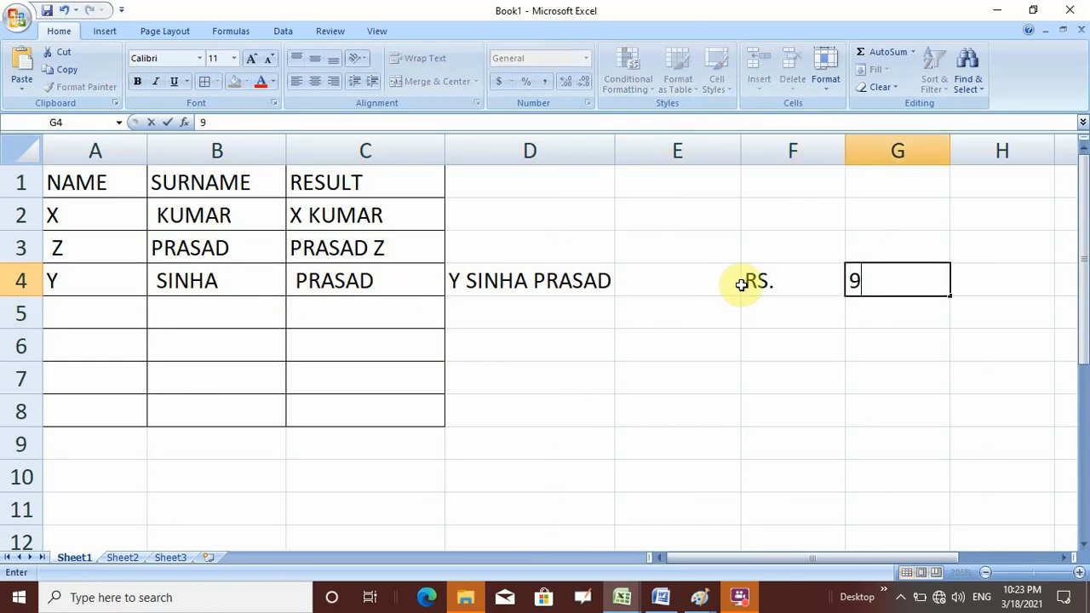
key(Return)
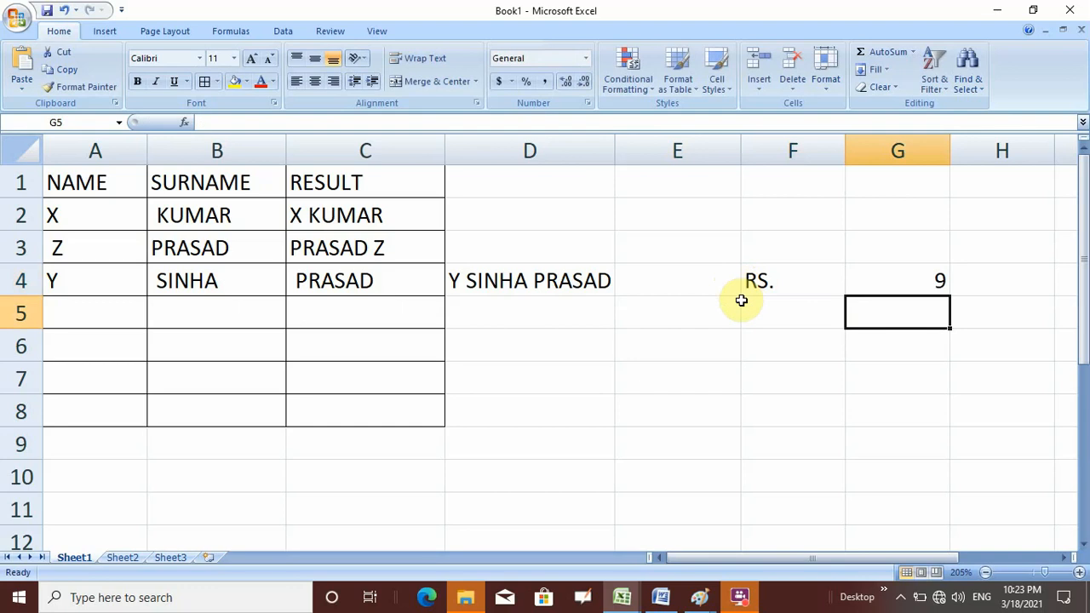
Step: Join the currency label and the number in F5 with the formula =CONCATENATE(F4,G4)
key(Left)
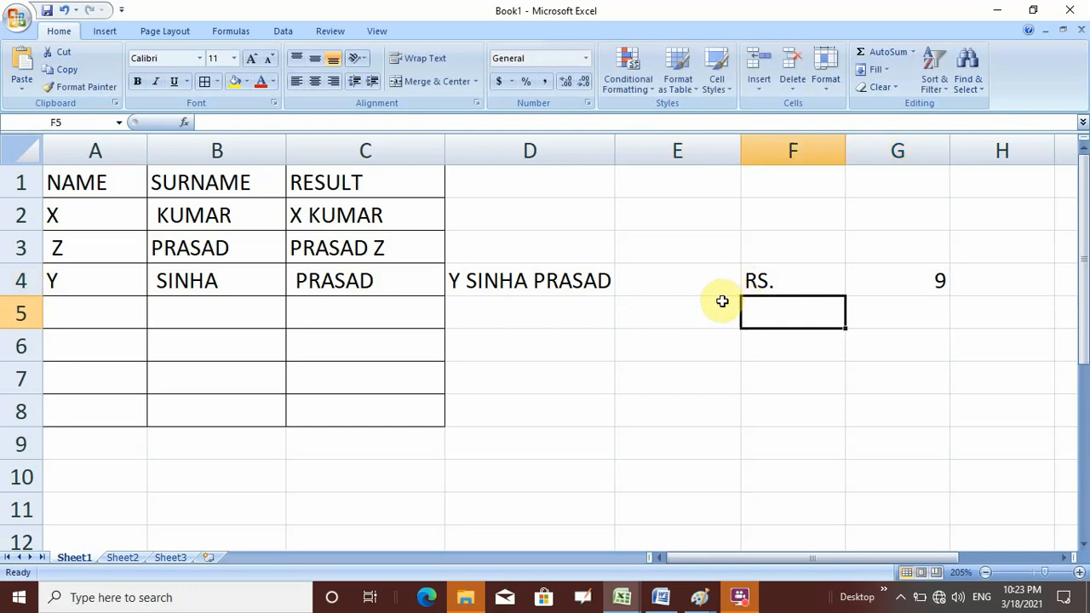
text(=)
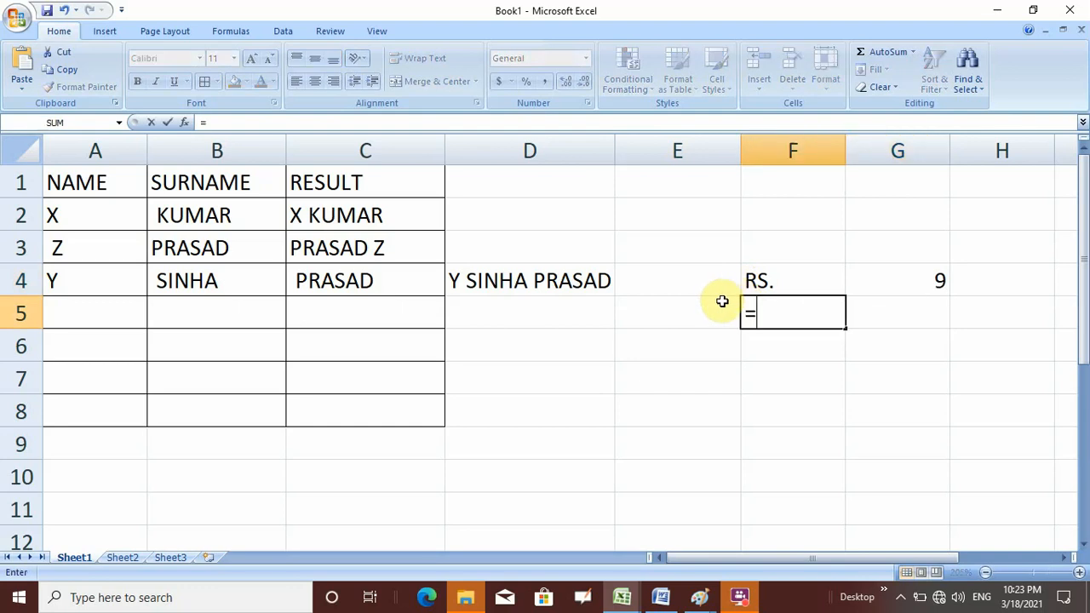
text(CONC)
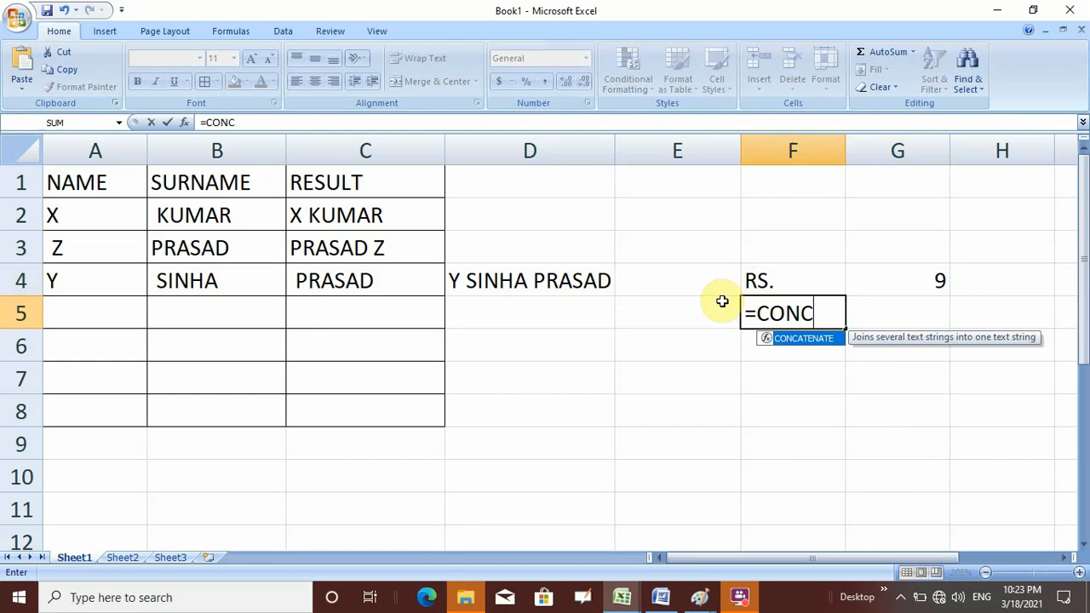
text(ATENATE()
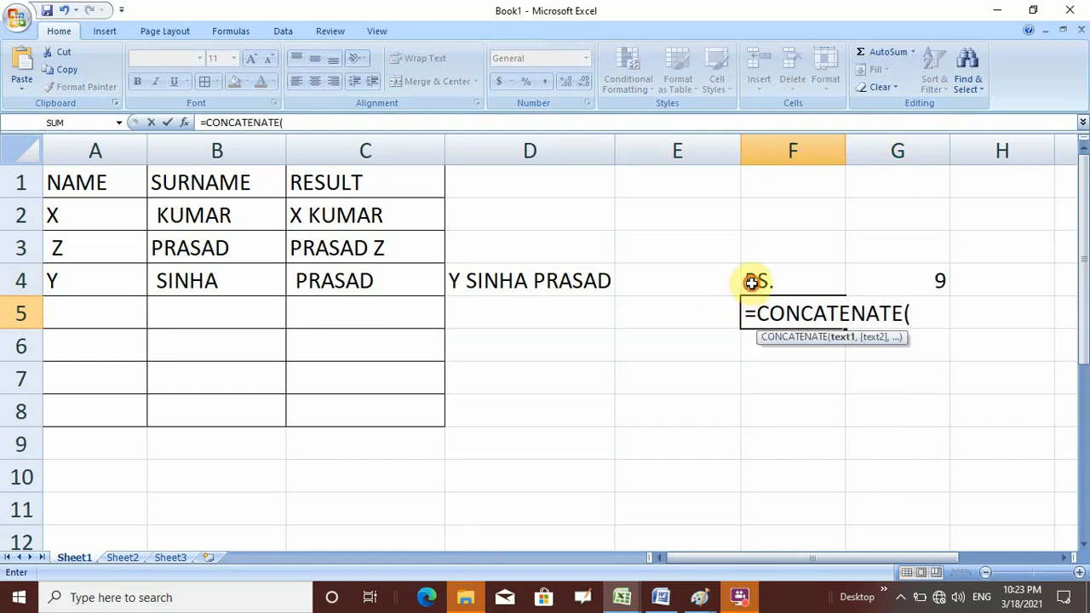
click(753, 283)
text(,)
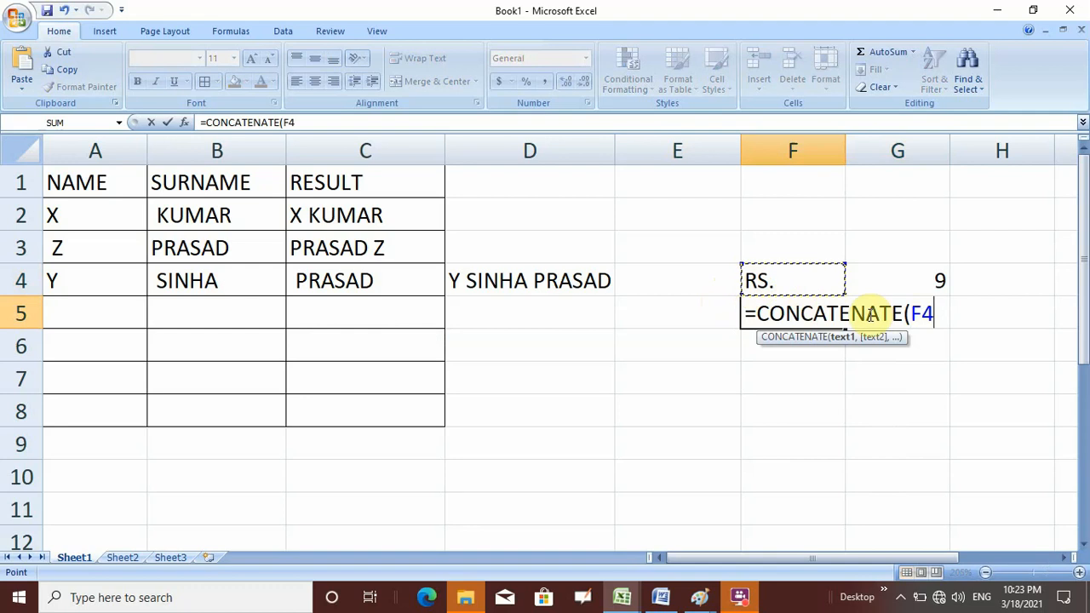
click(914, 280)
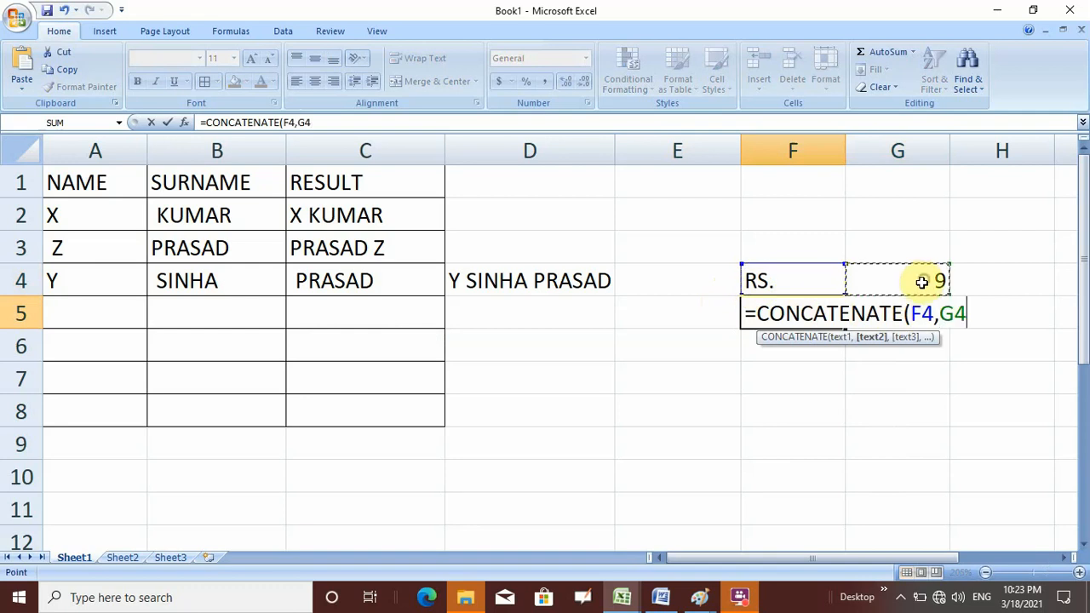
key(Return)
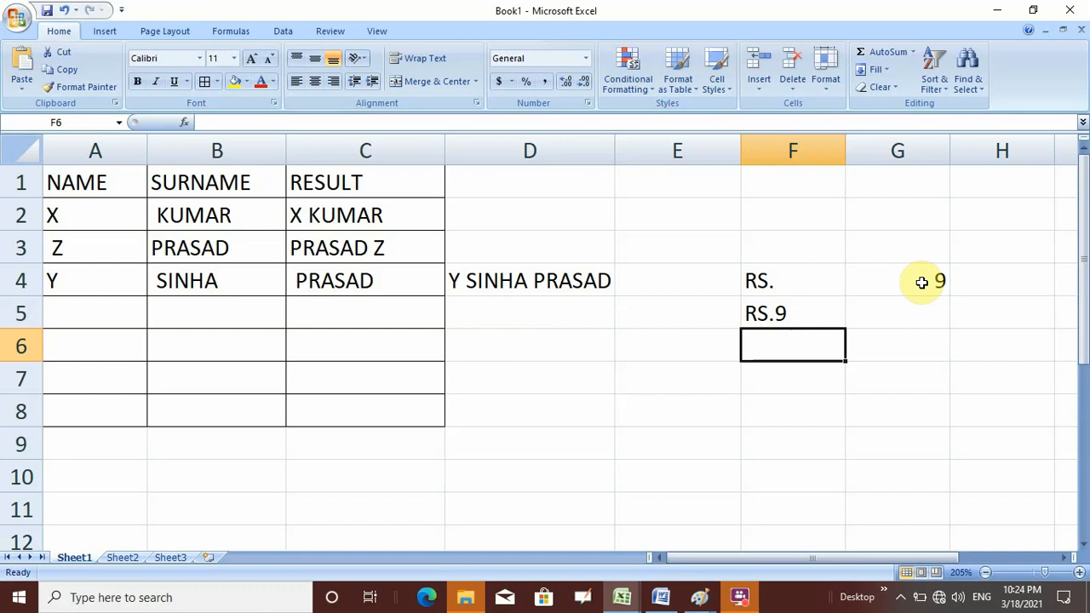
Step: On Sheet2, enter the condition >10 RUNS in E4 under the CONDITION heading
click(121, 558)
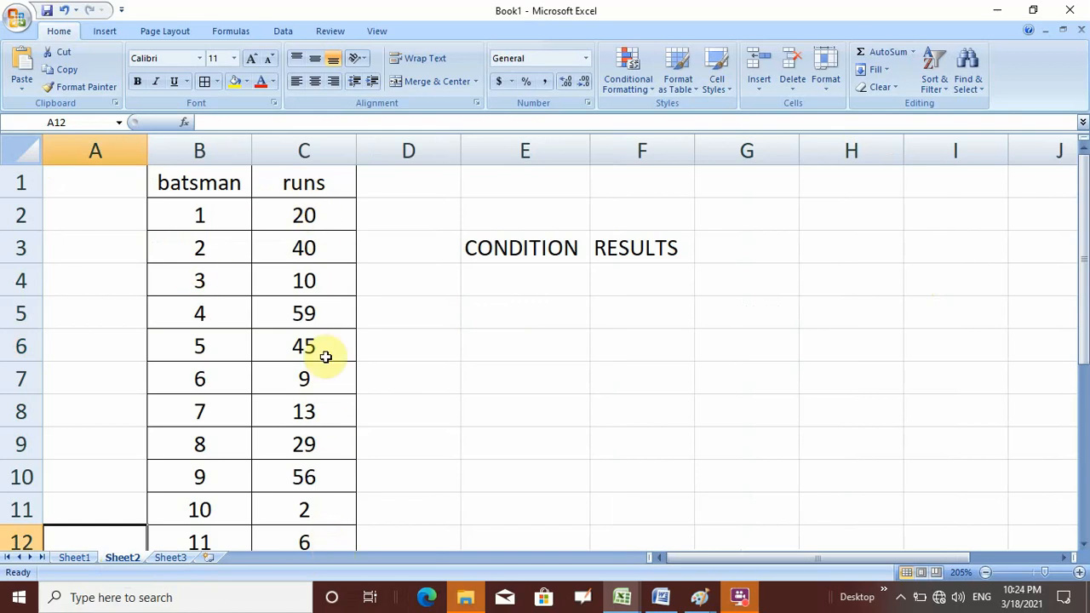
scroll(319, 337, down, 1)
scroll(320, 337, up, 1)
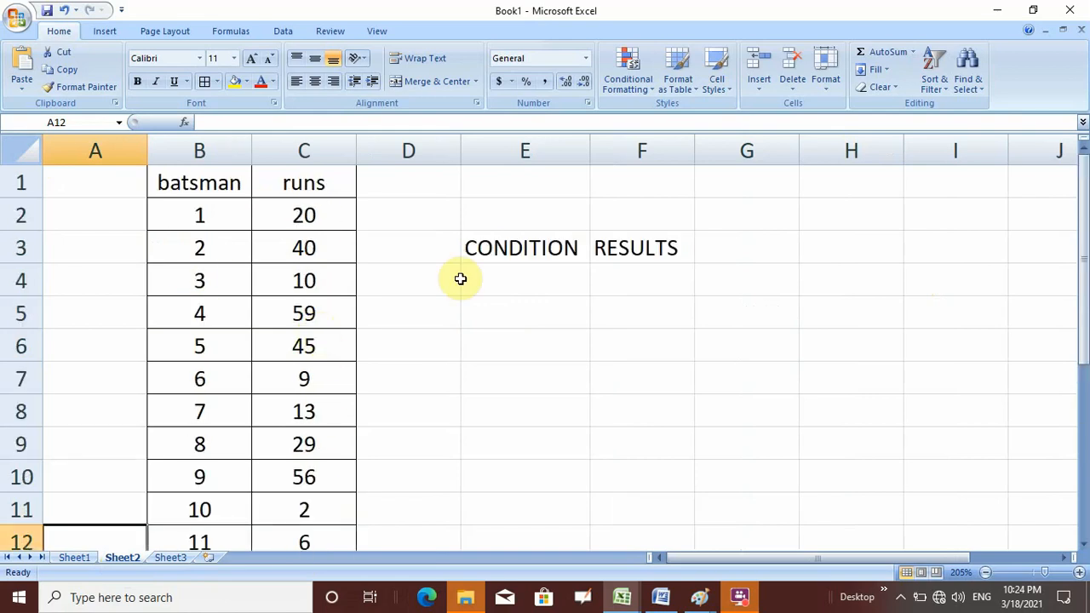
click(537, 277)
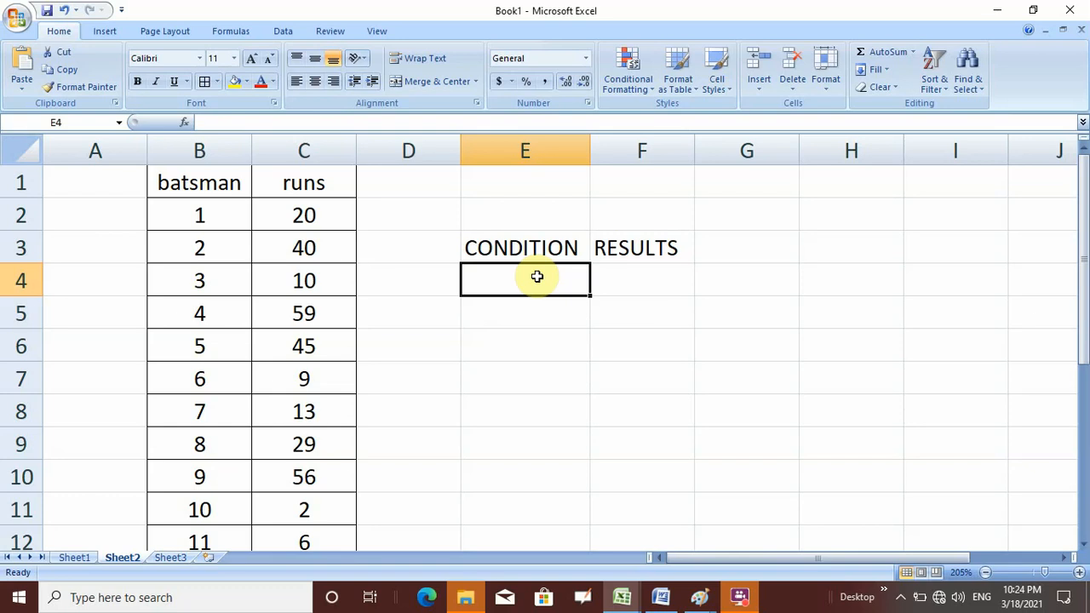
text(>)
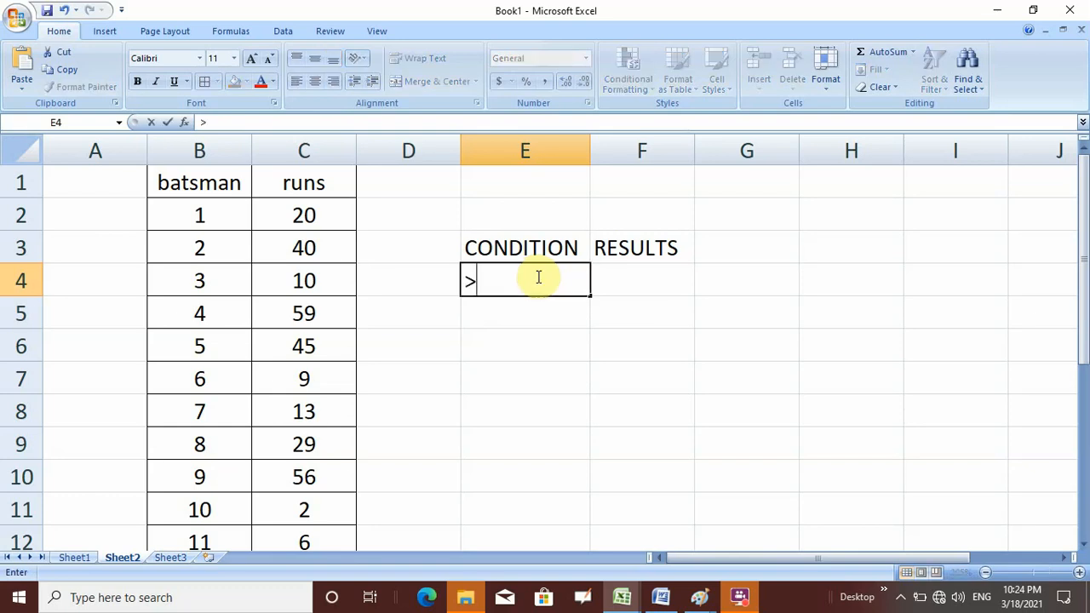
text(10 RUN)
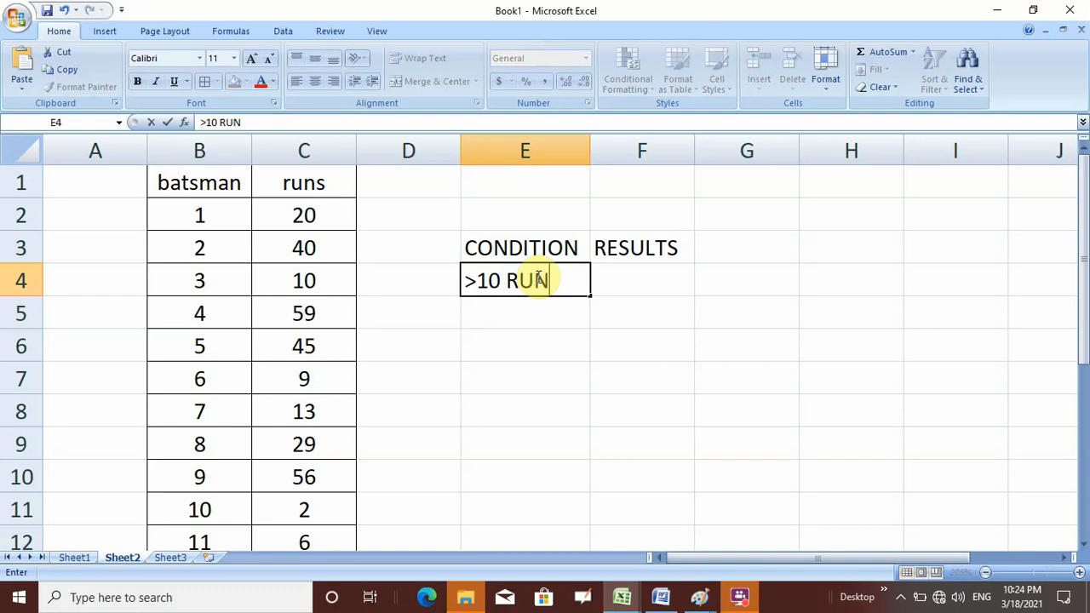
text(S)
key(Return)
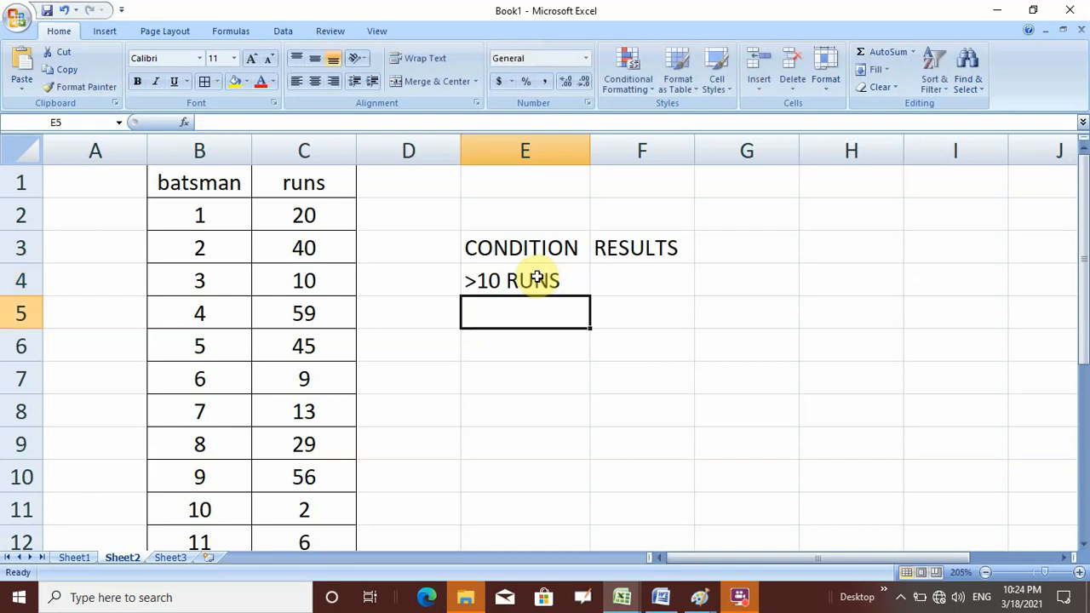
Step: Enter the conditions >20 RUNS in E5 and >50 RUNS in E6
text(>)
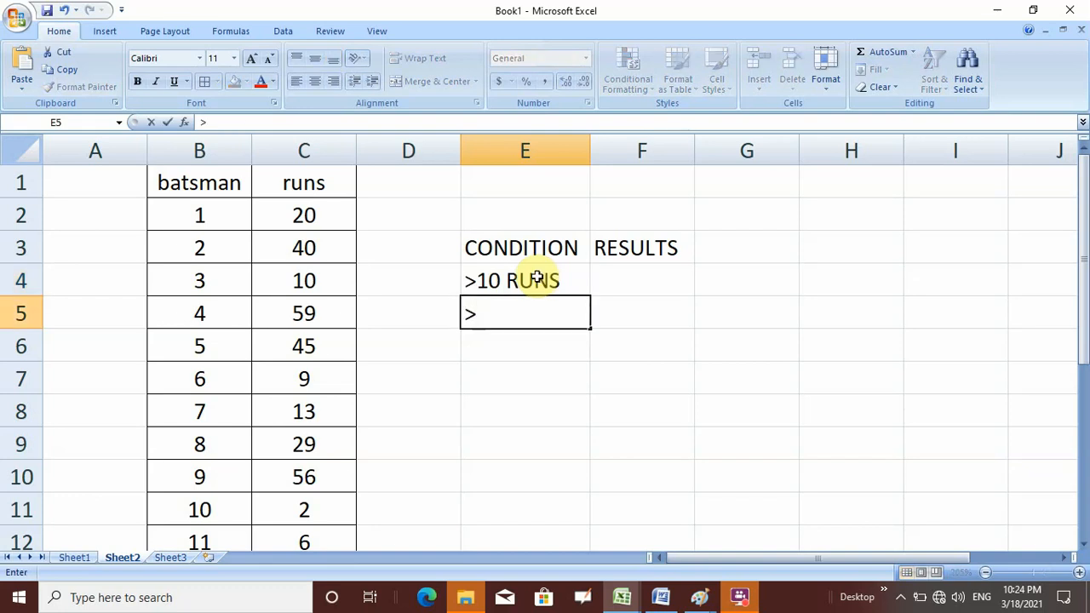
text(20 RUNS)
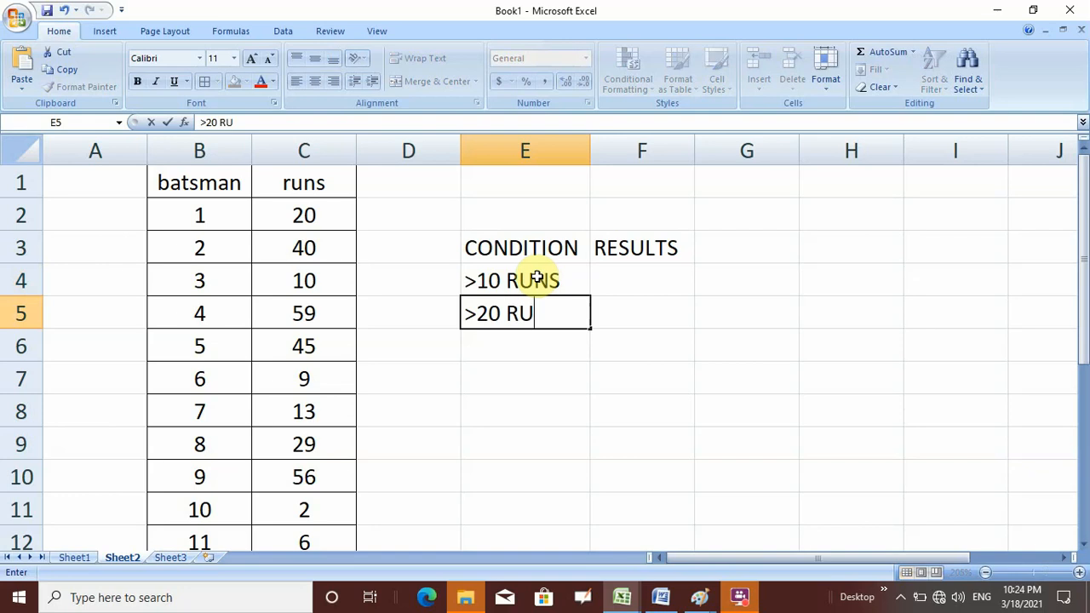
key(Return)
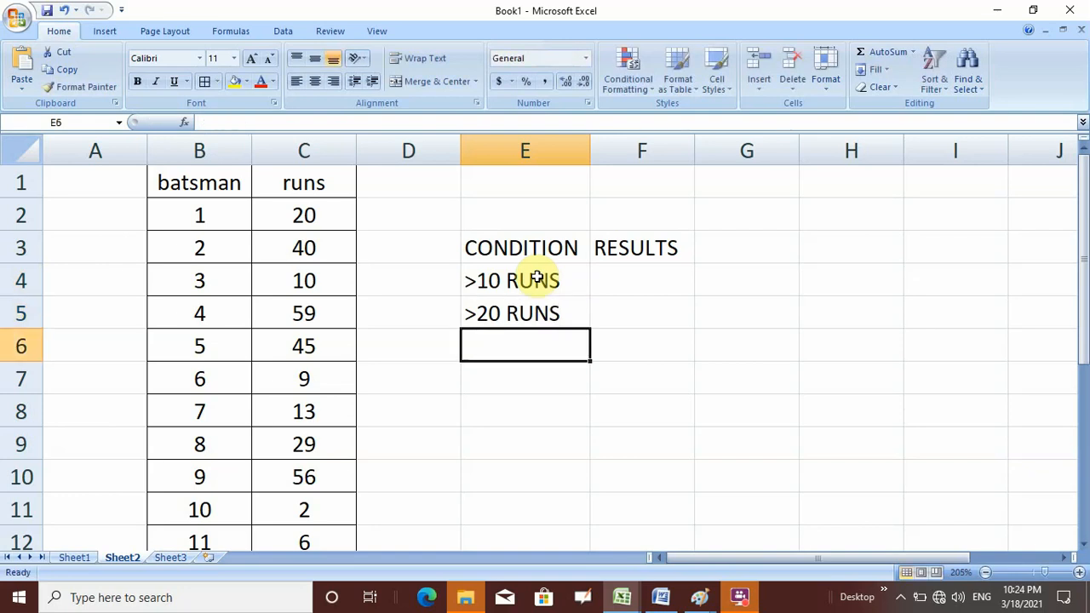
text(>)
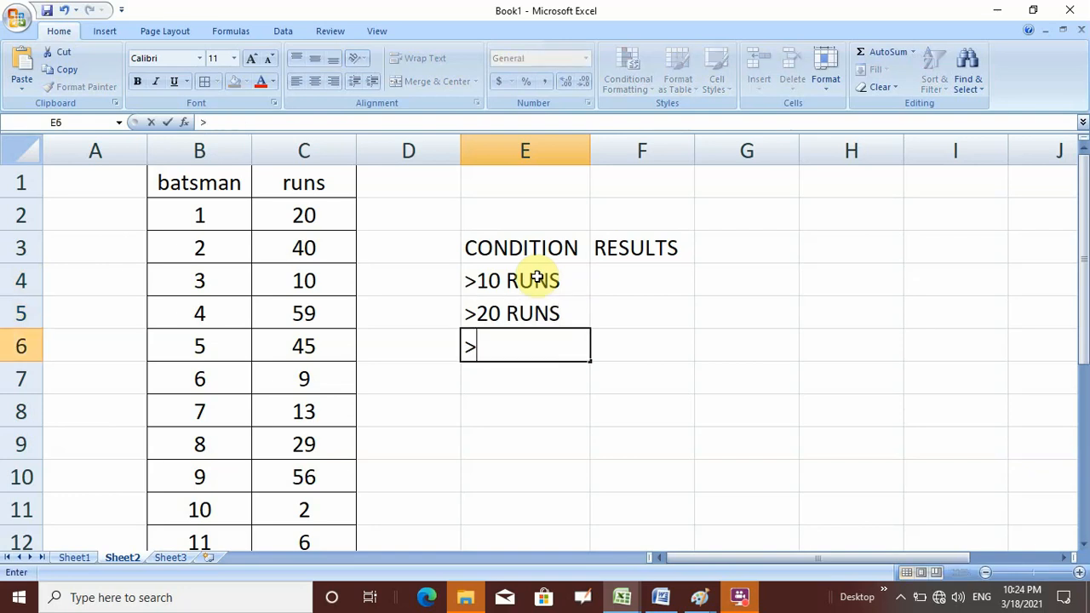
text(50 RUNS)
key(Return)
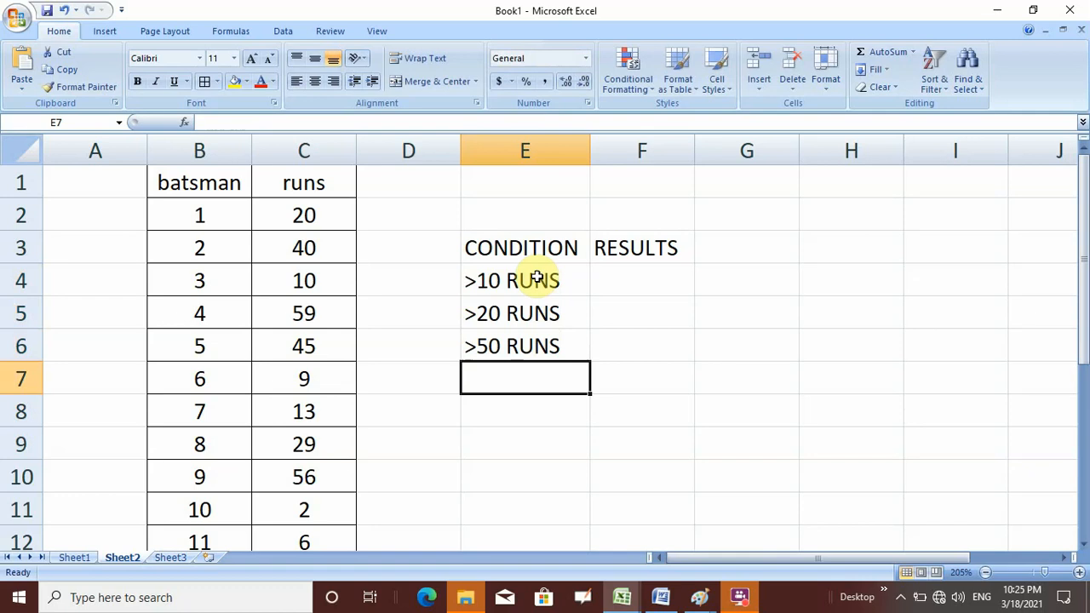
Step: Count the batsmen with more than 10 runs in F4 with the formula =COUNTIF(C2:C12,">10")
click(603, 290)
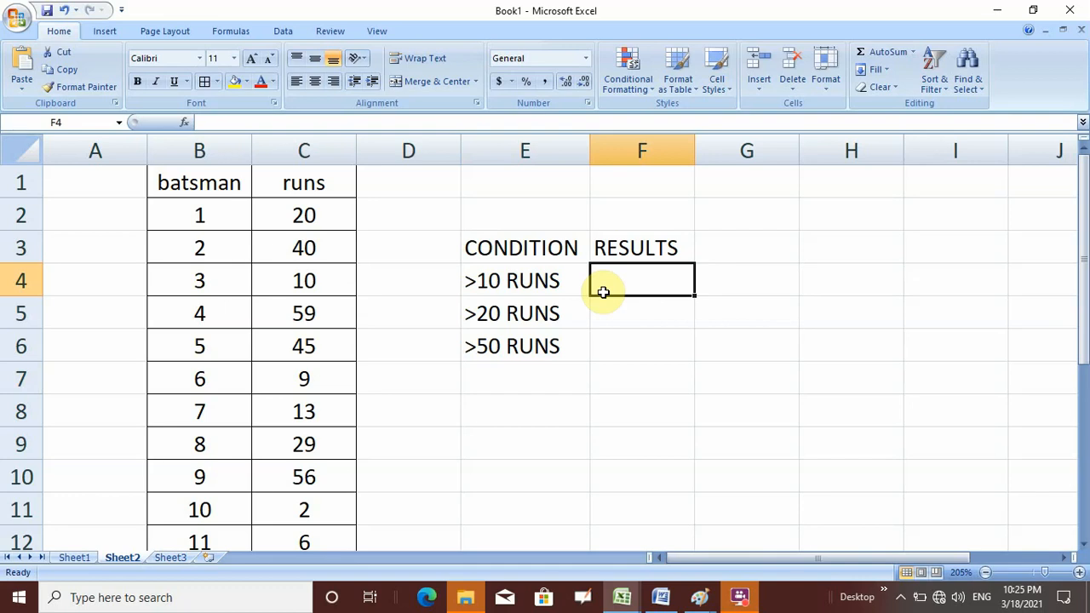
text(=)
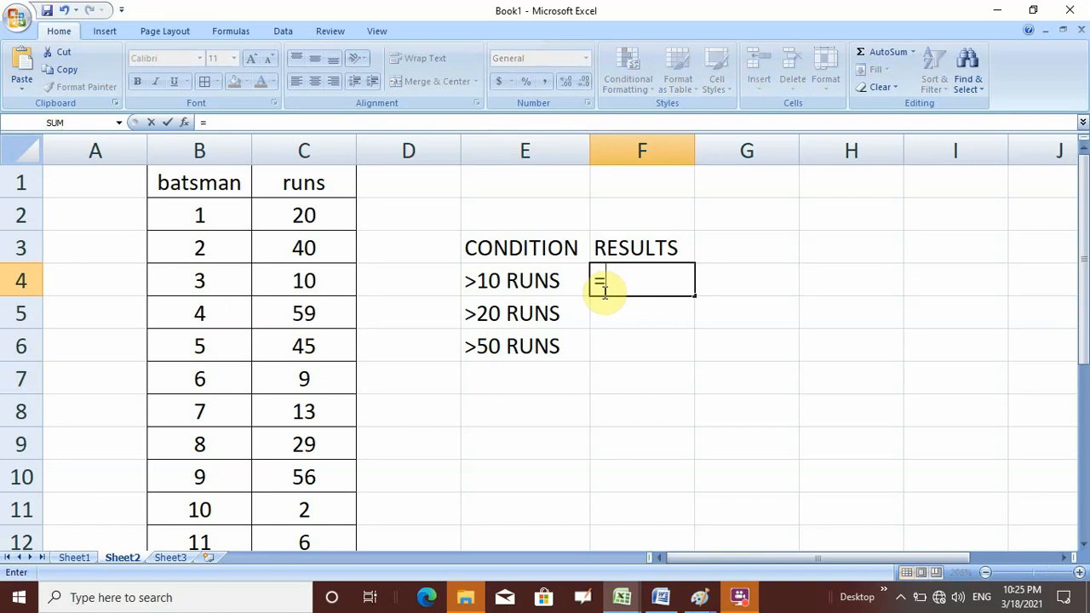
text(COUNT)
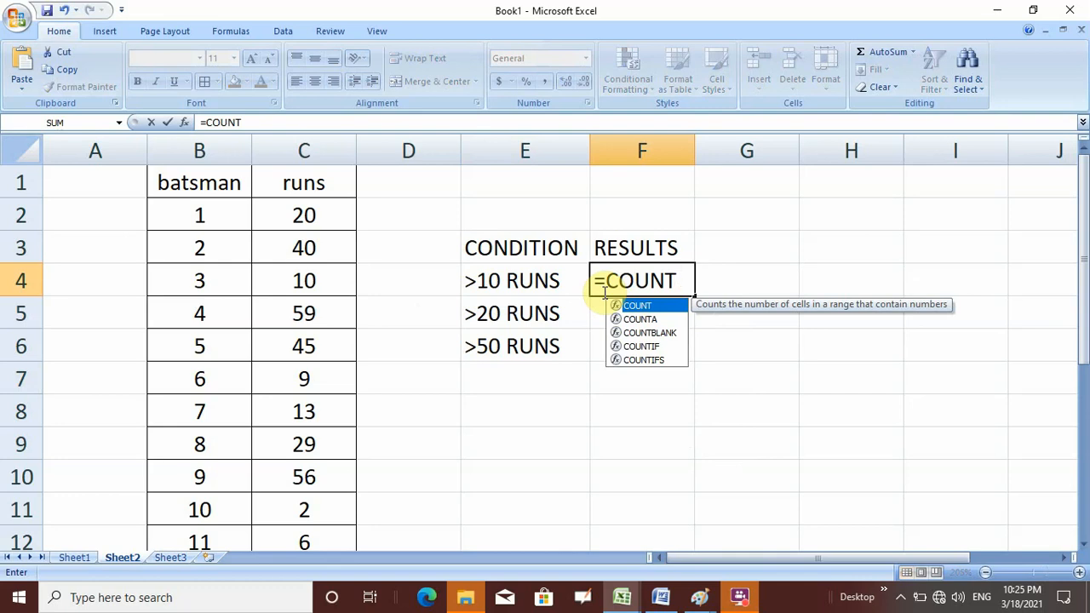
text(IF)
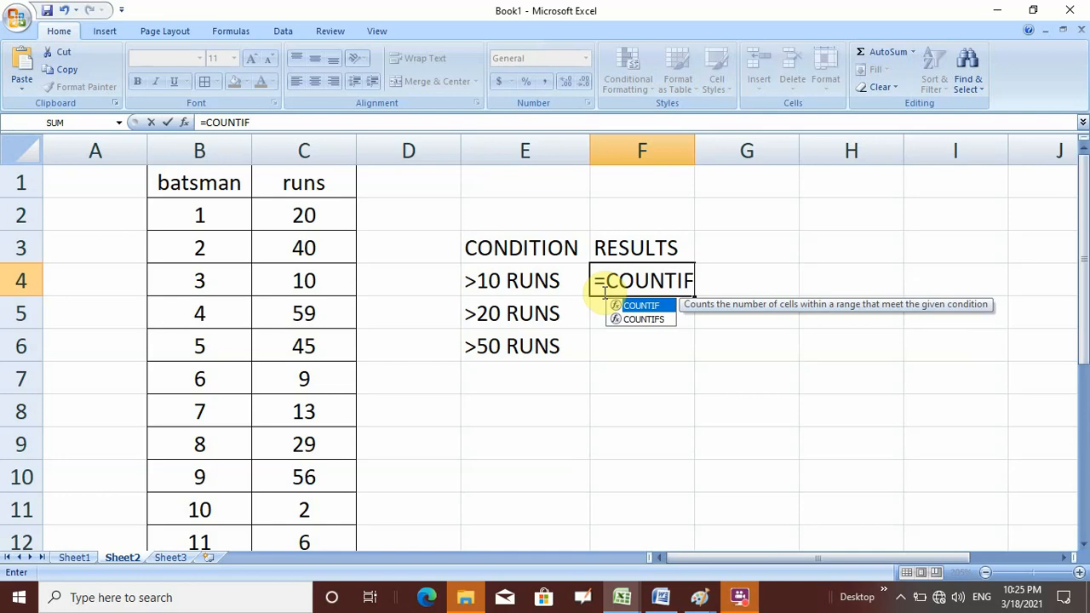
text(()
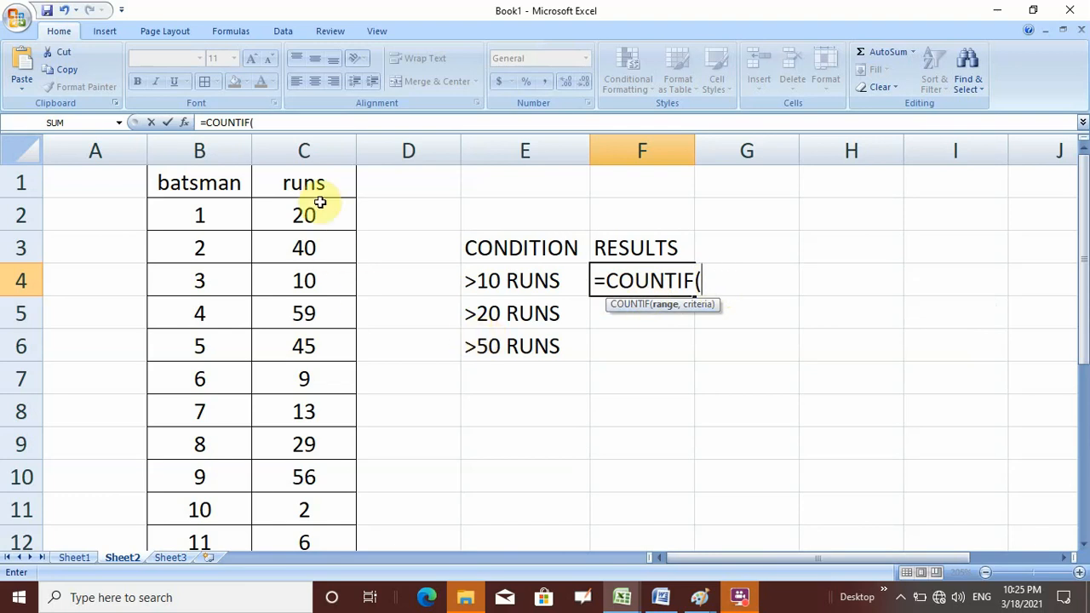
drag(320, 202, 309, 469)
scroll(329, 384, up, 1)
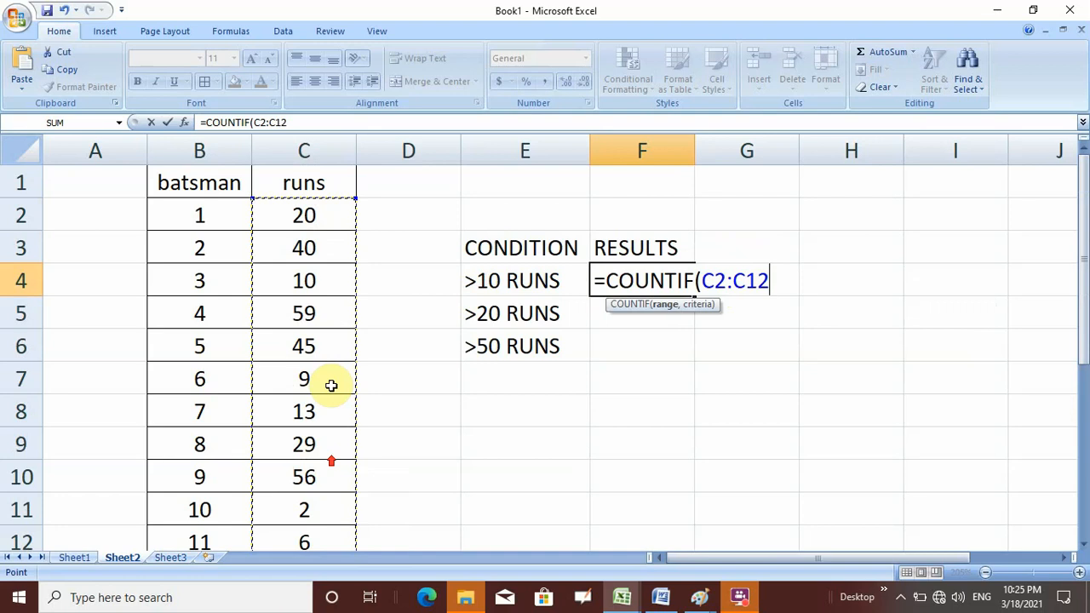
click(320, 121)
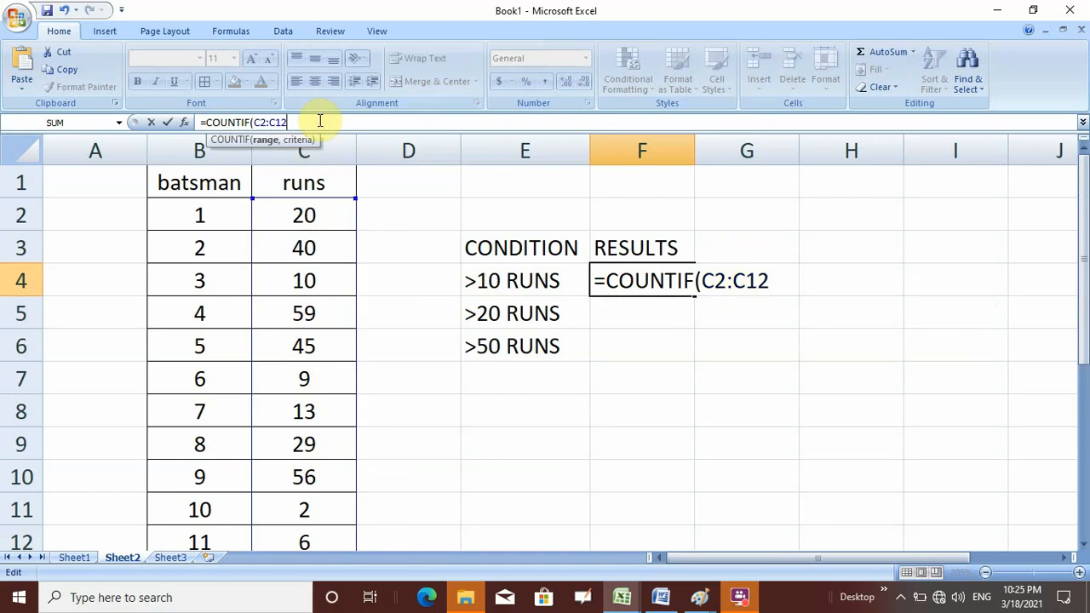
text(,)
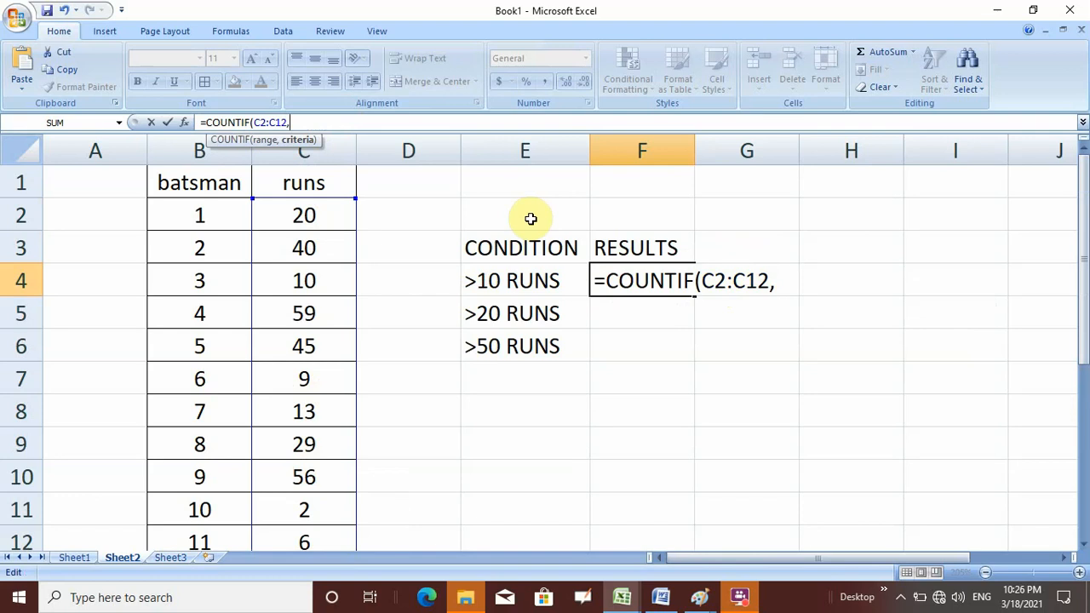
text(")
click(783, 281)
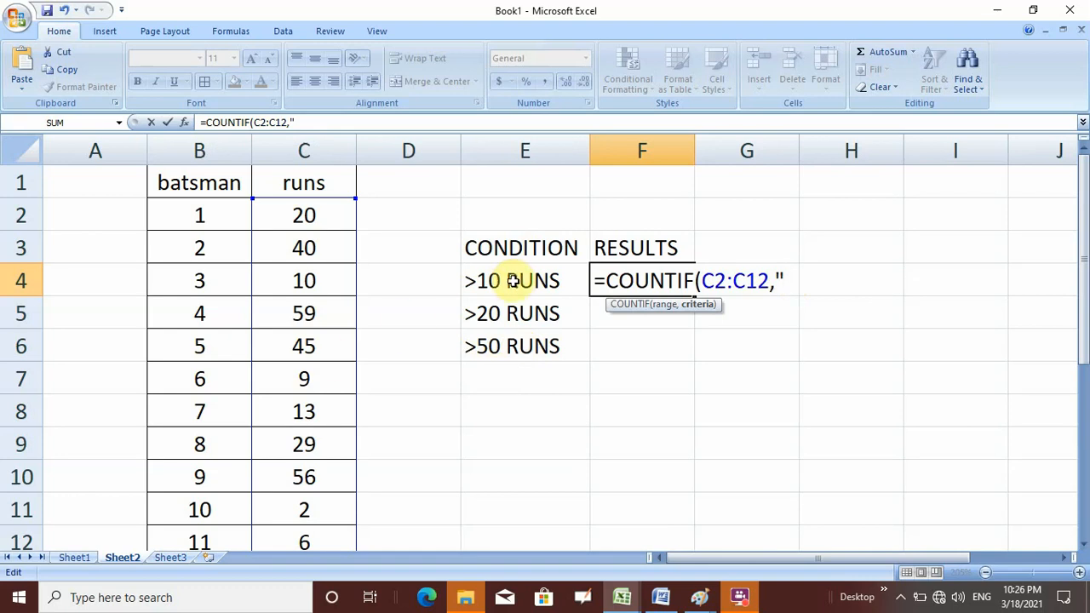
text(>10")
text())
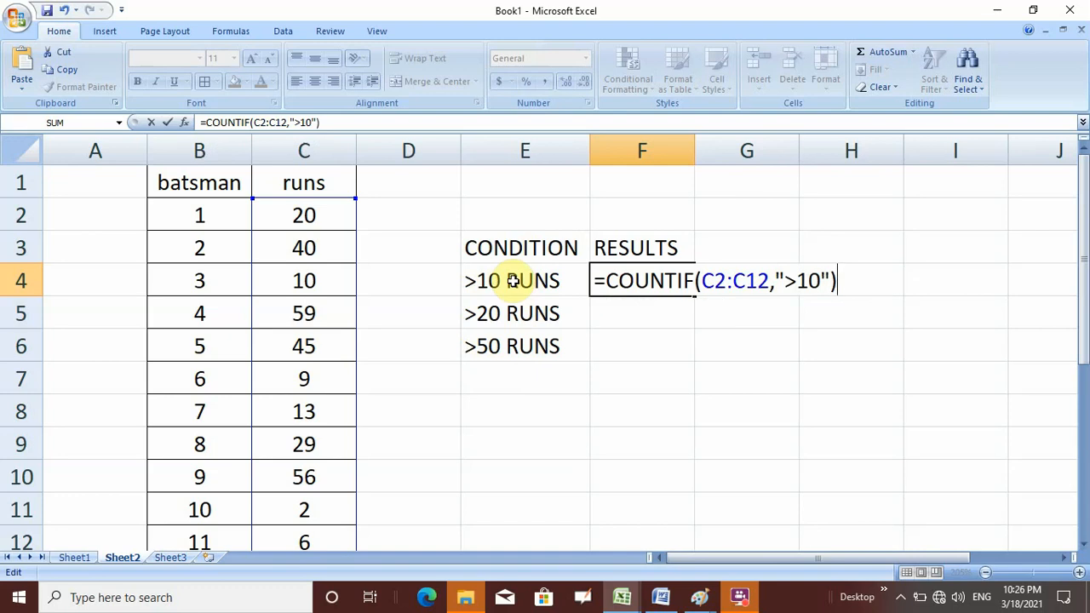
key(Return)
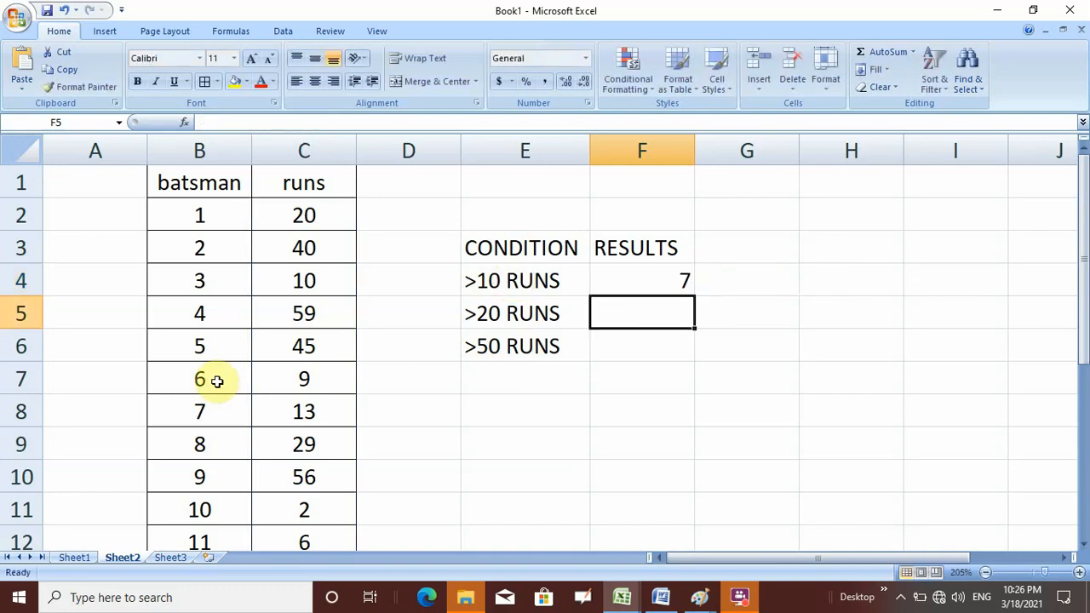
Step: Check the F4 result by selecting all scores above 10 together in the runs column: C2:C3, C5:C6 and C8:C10
click(302, 216)
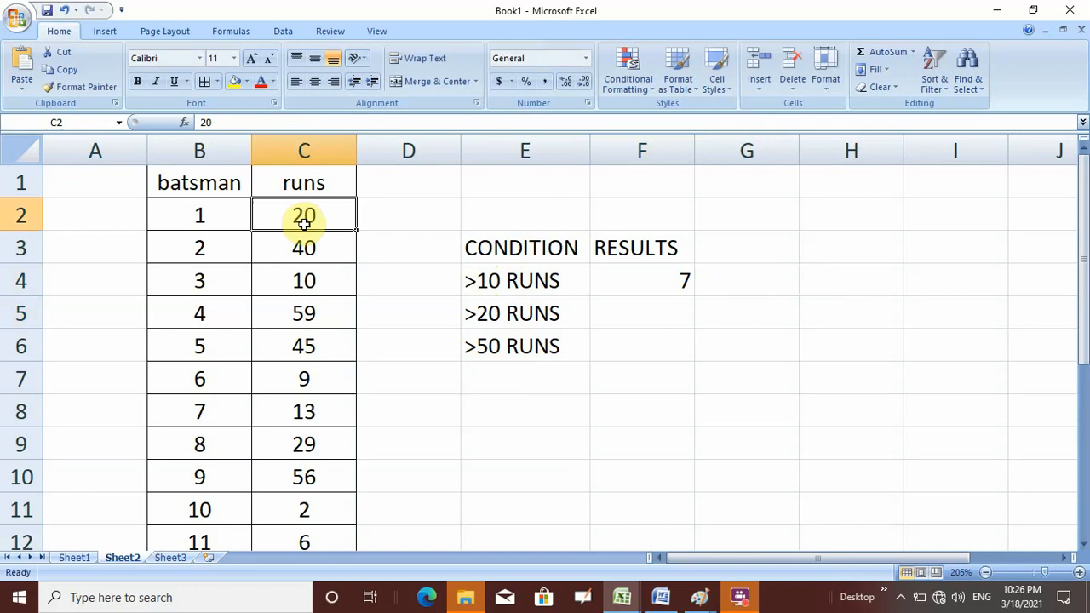
drag(303, 216, 299, 247)
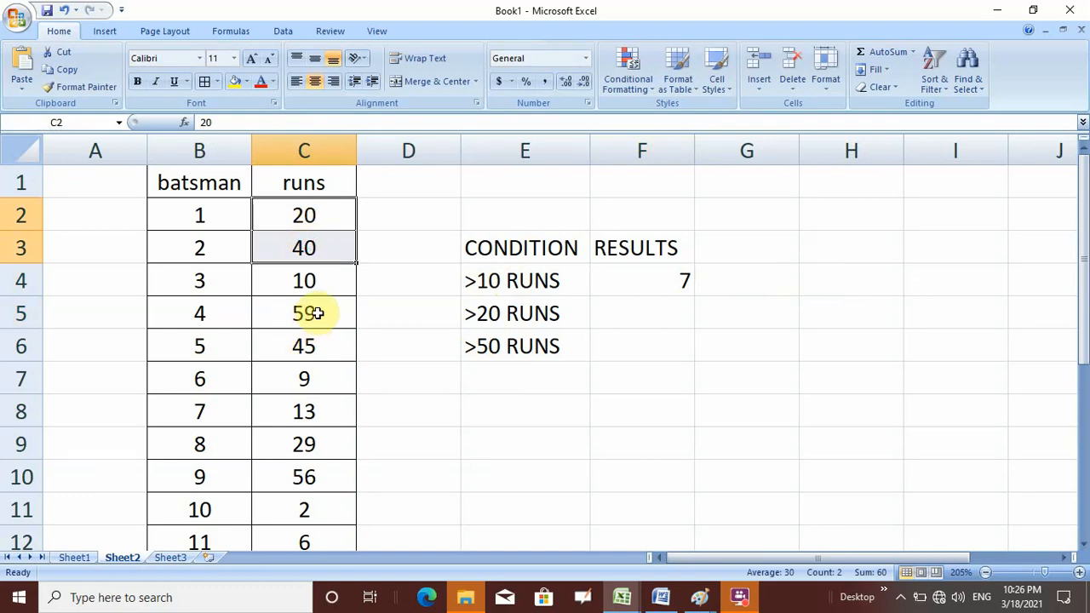
ctrl+drag(314, 313, 340, 343)
scroll(336, 349, down, 1)
ctrl+click(324, 378)
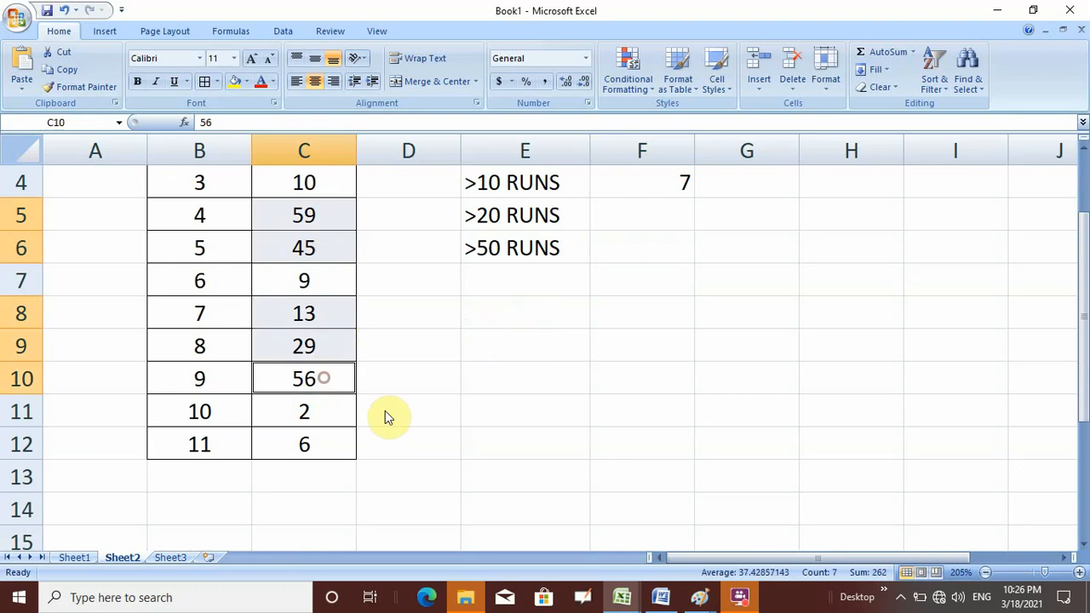
scroll(561, 308, up, 1)
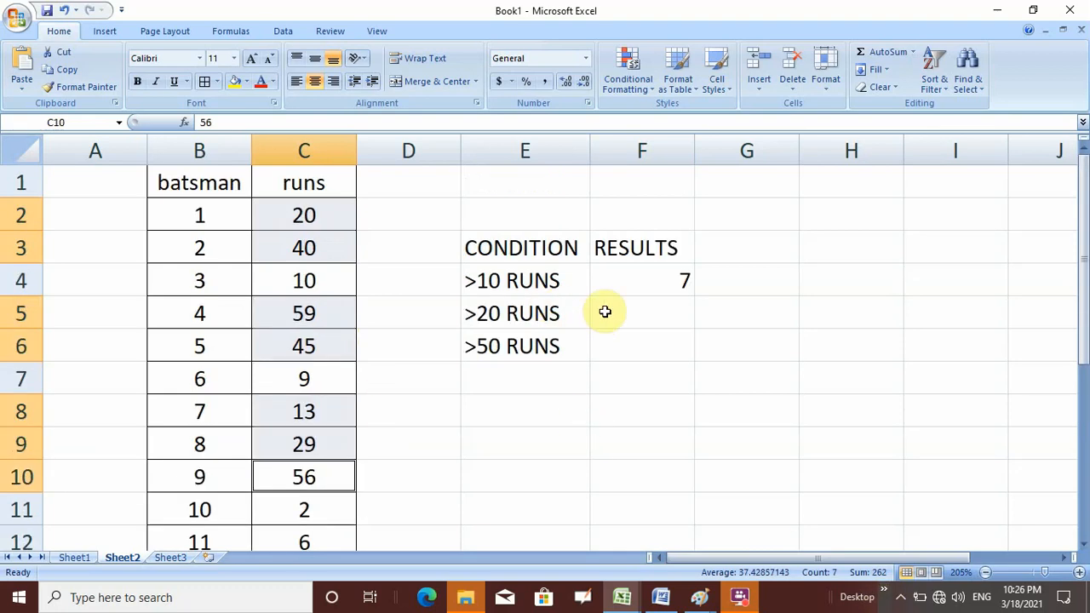
Step: Count the batsmen with more than 20 runs in F5 with the formula =COUNTIF(C2:C12,">20")
click(672, 302)
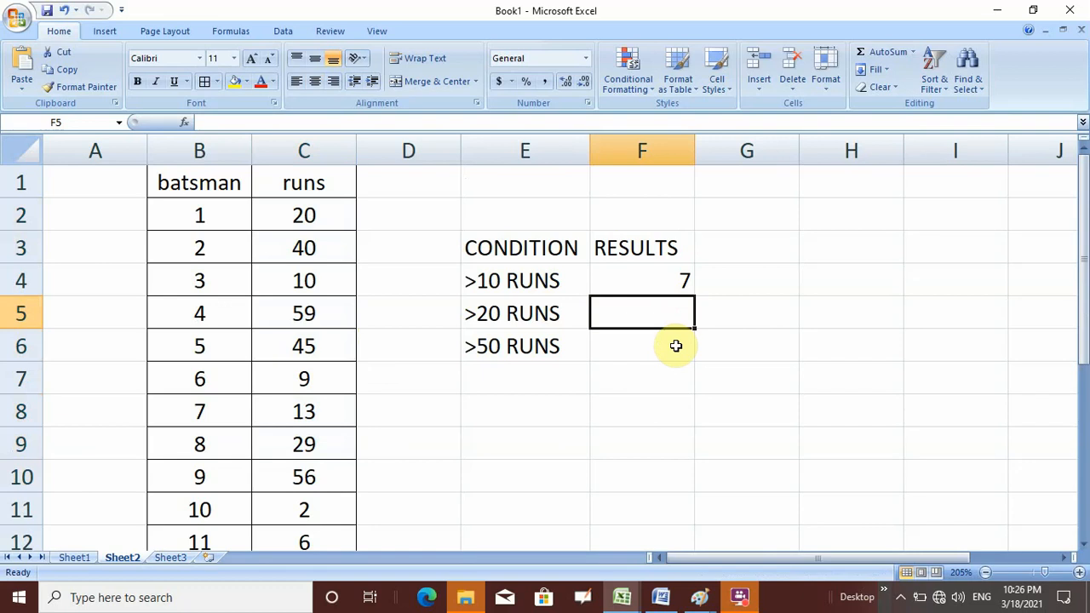
text(=)
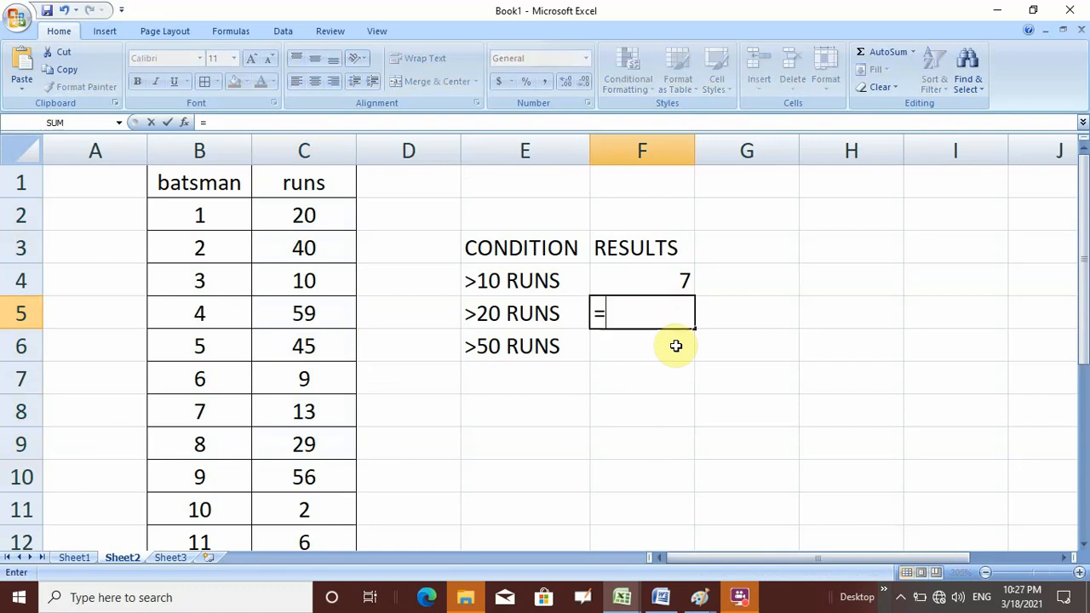
text(COUN)
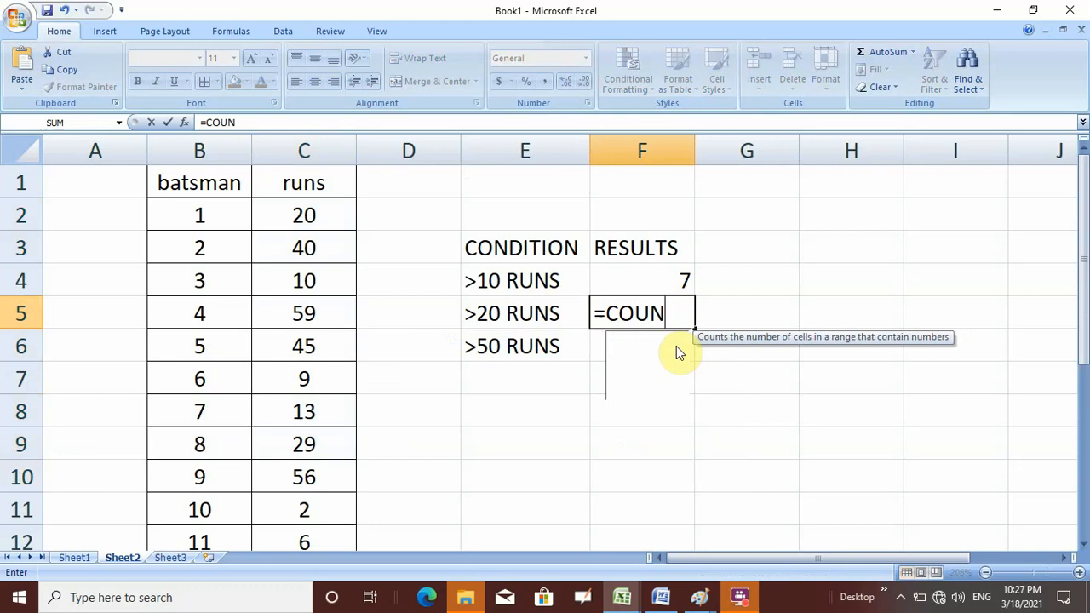
text(TIF()
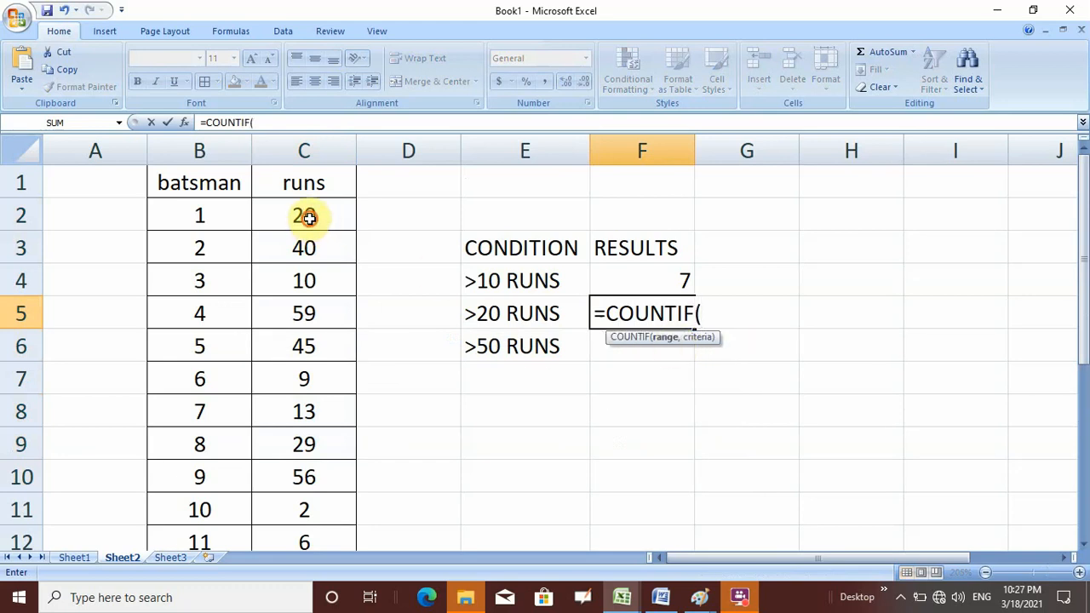
drag(306, 215, 302, 460)
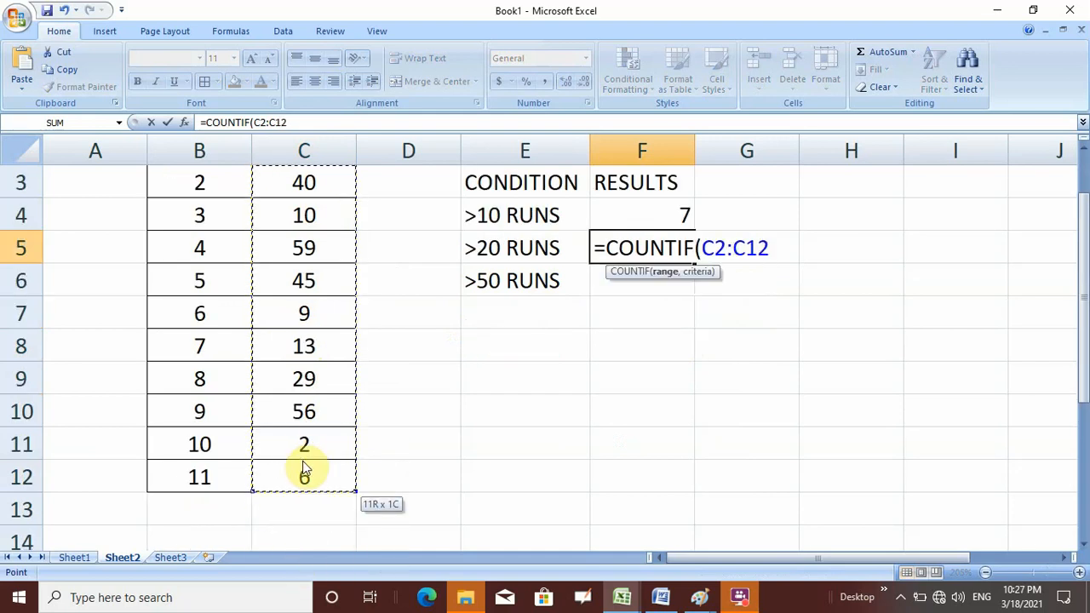
scroll(360, 473, up, 1)
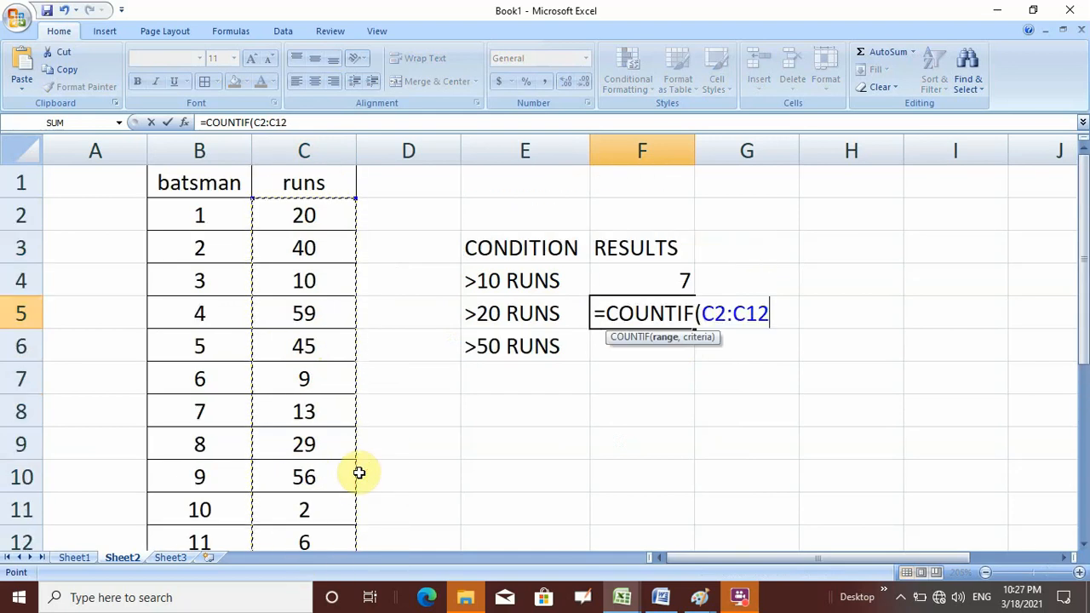
text(,)
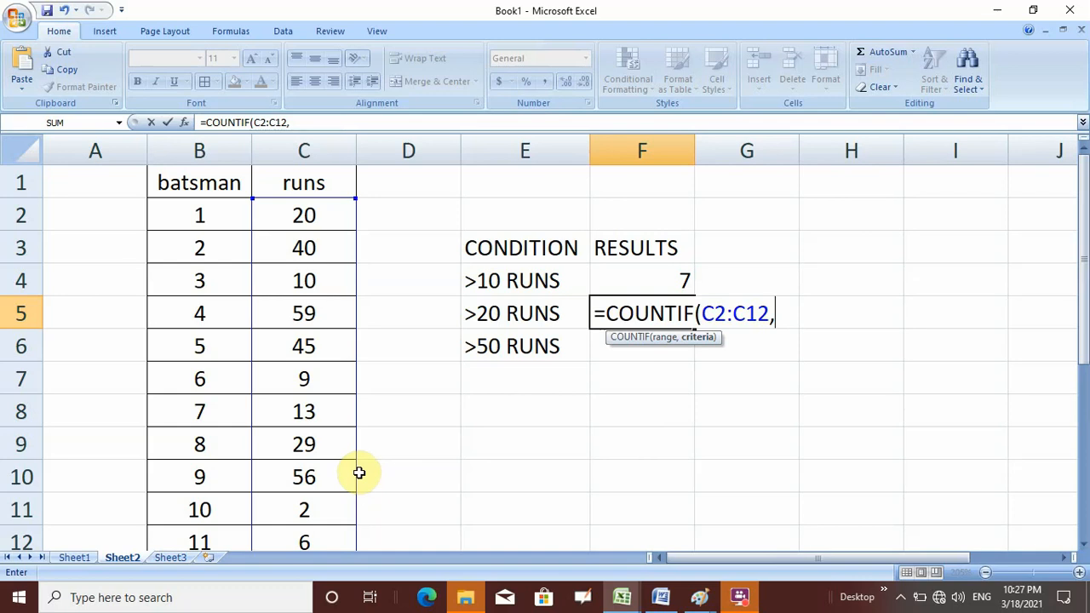
text(")
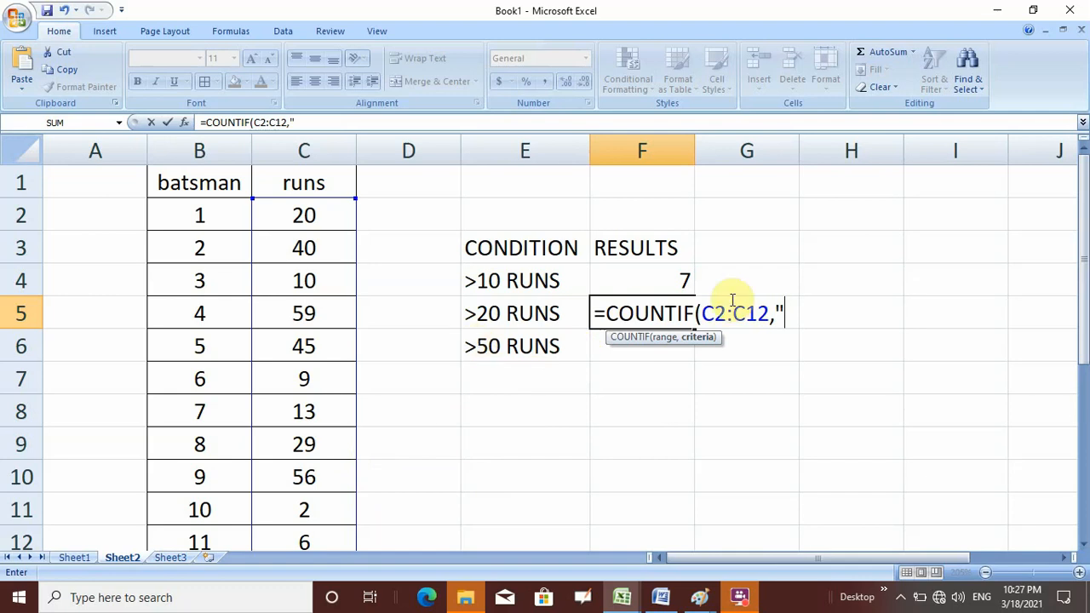
text(>20")
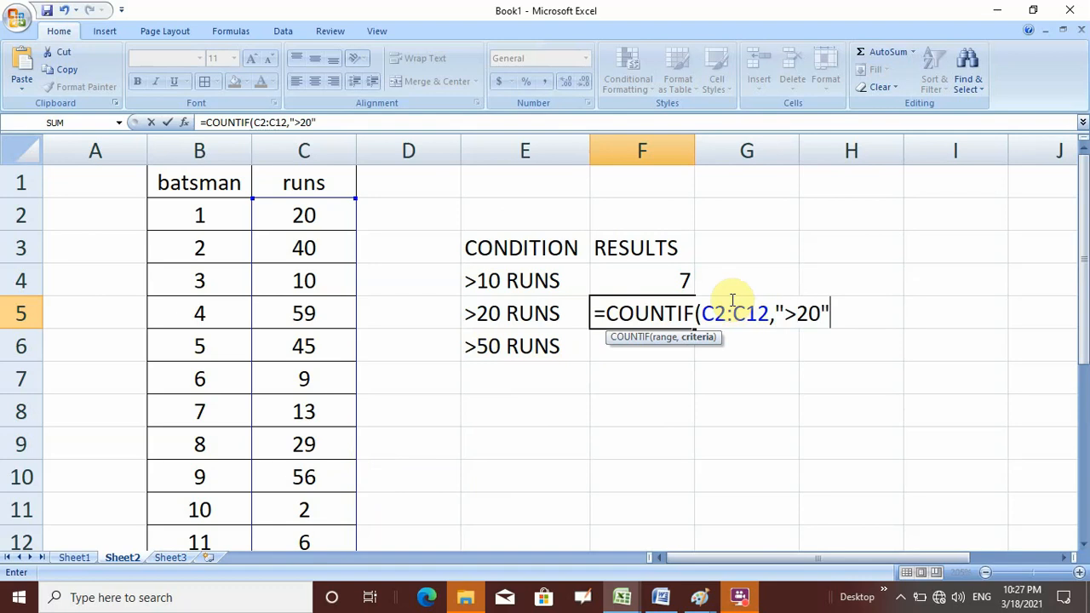
text())
key(Return)
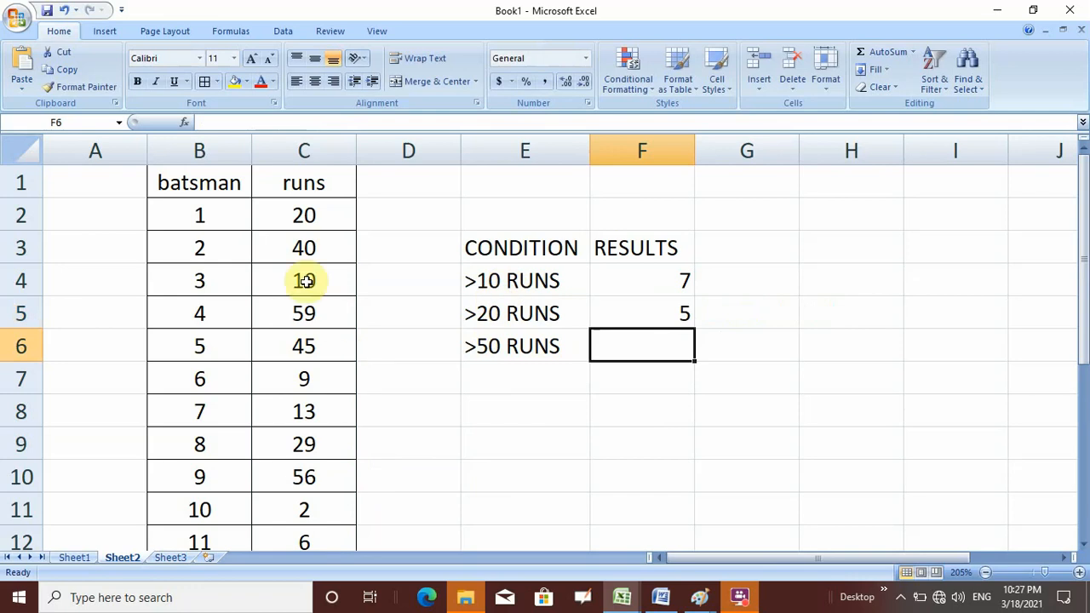
Step: Check the F5 result by selecting all scores above 20 together in the runs column: C3, C5, C6, C9 and C10
shift+click(335, 248)
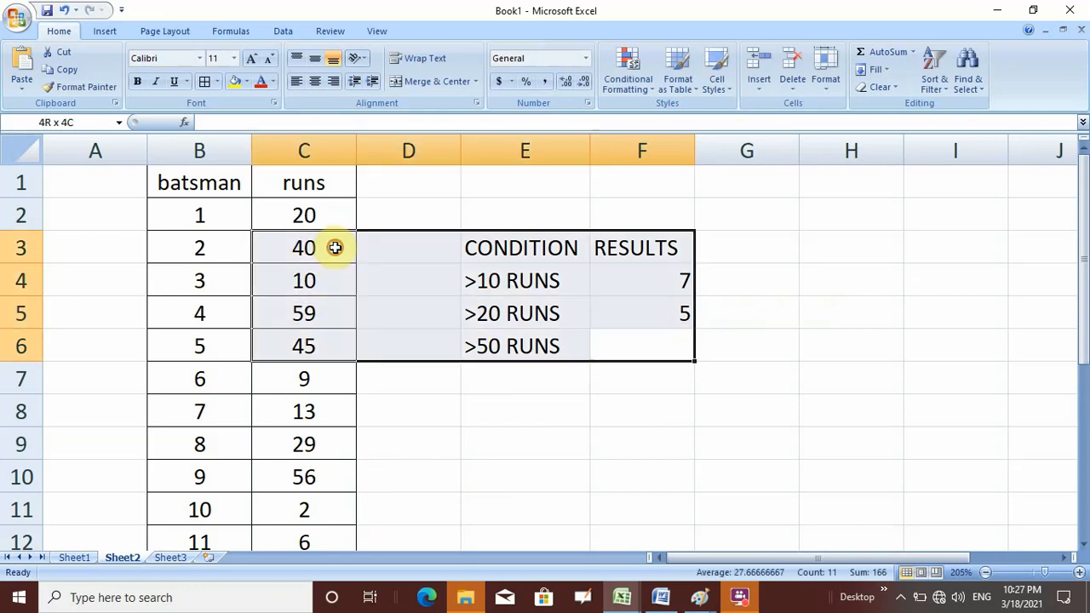
click(334, 253)
ctrl+click(315, 315)
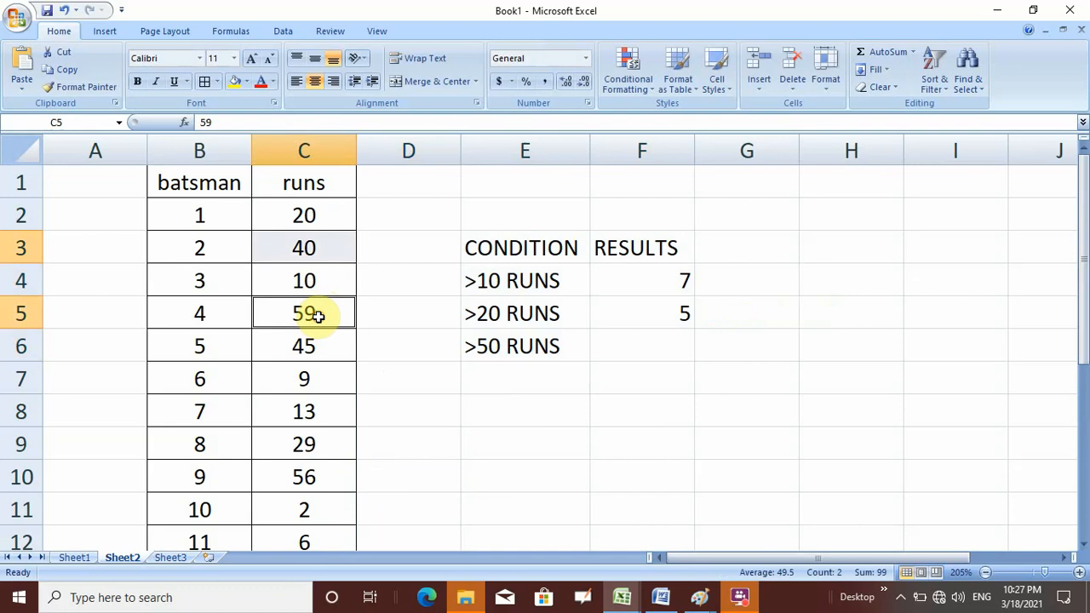
ctrl+click(313, 349)
ctrl+click(304, 444)
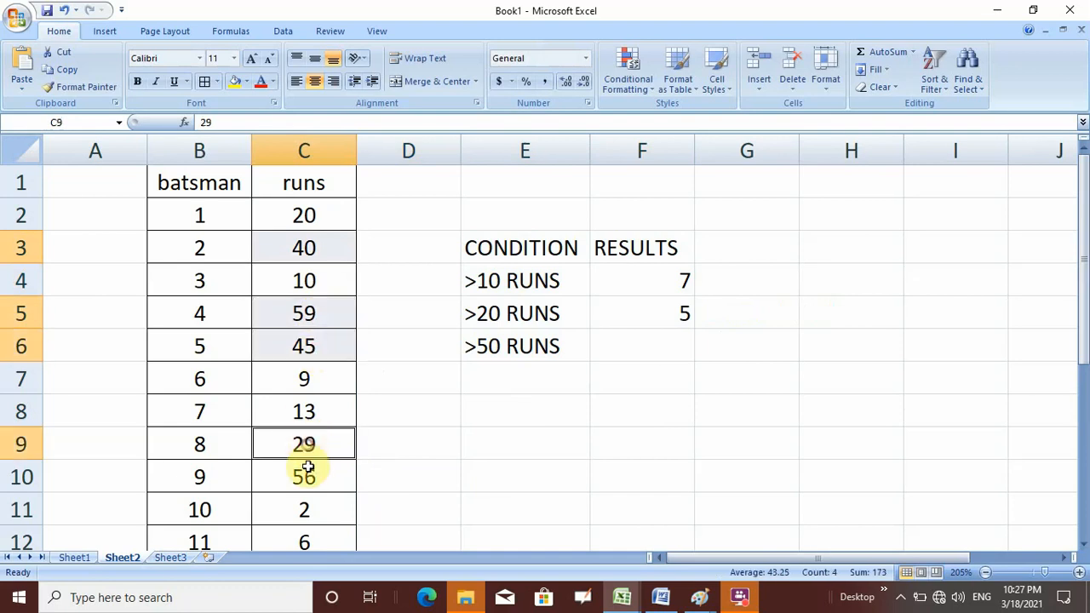
ctrl+click(308, 474)
scroll(382, 450, down, 1)
scroll(382, 452, up, 1)
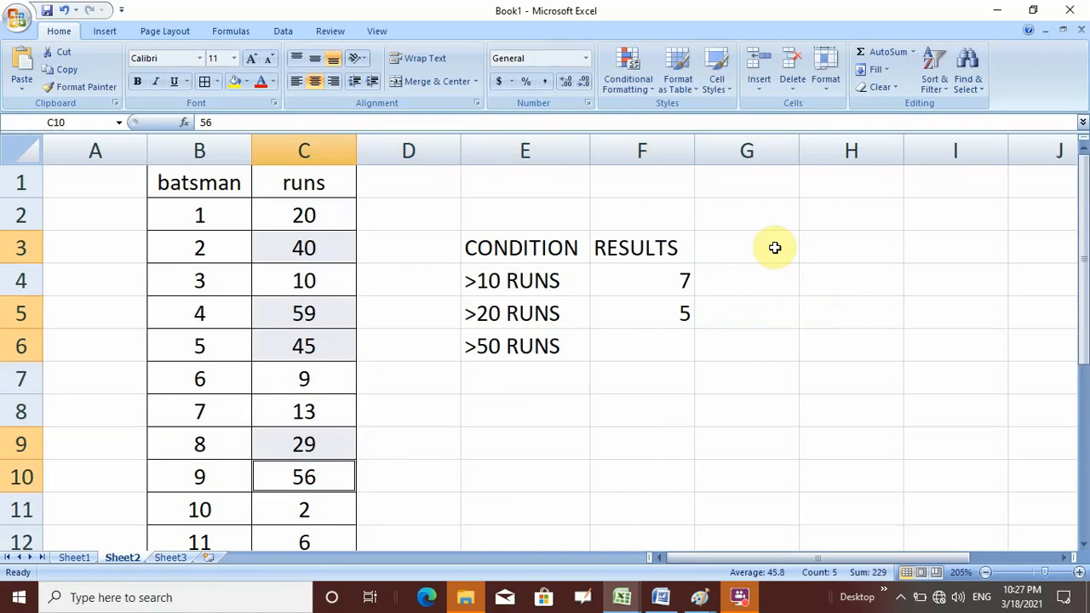
Step: Count the batsmen with more than 50 runs in F6 with =COUNTIF(C2:C12,">50") and check it by selecting C5 and C10 together
click(681, 343)
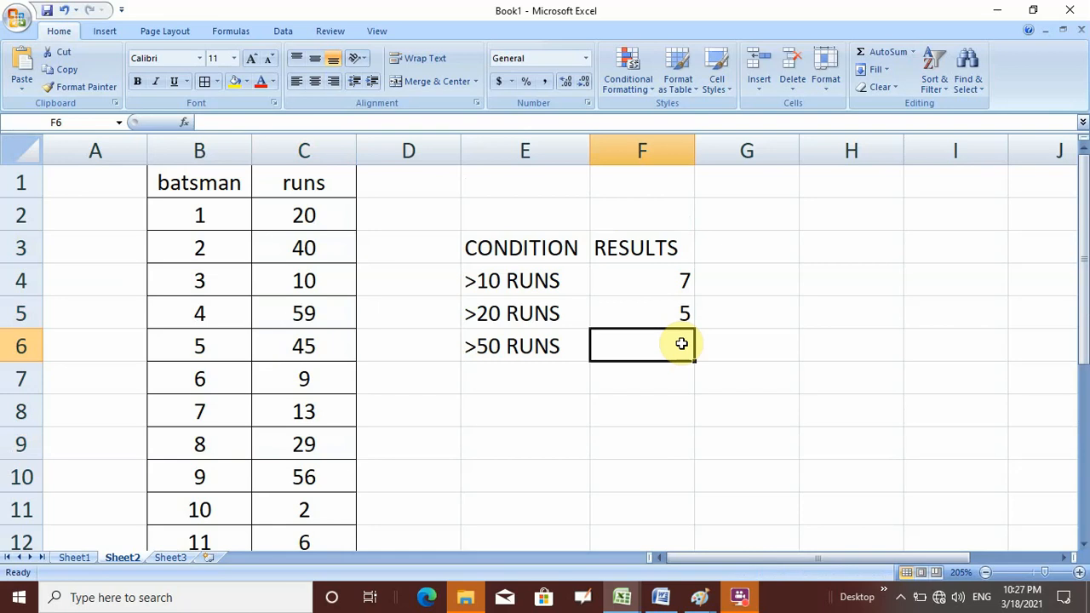
text(=)
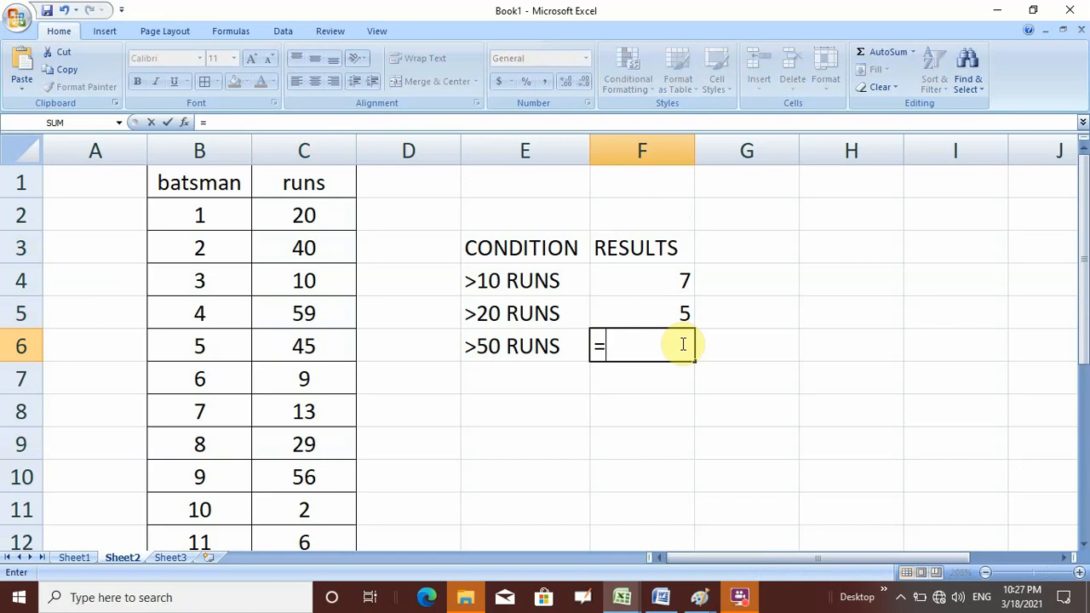
text(CO)
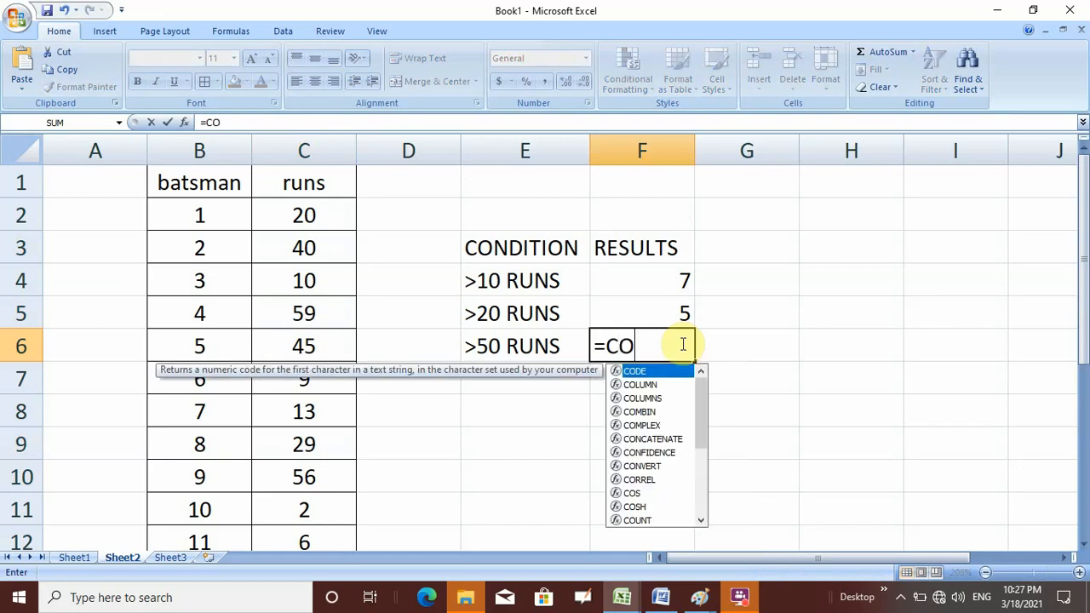
text(UNT)
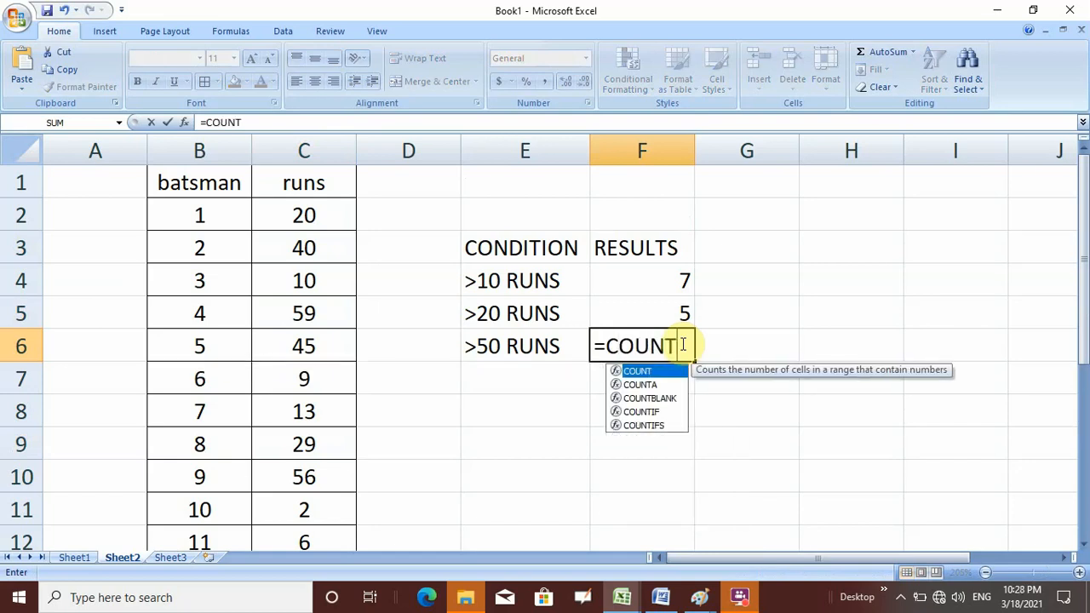
text(IF()
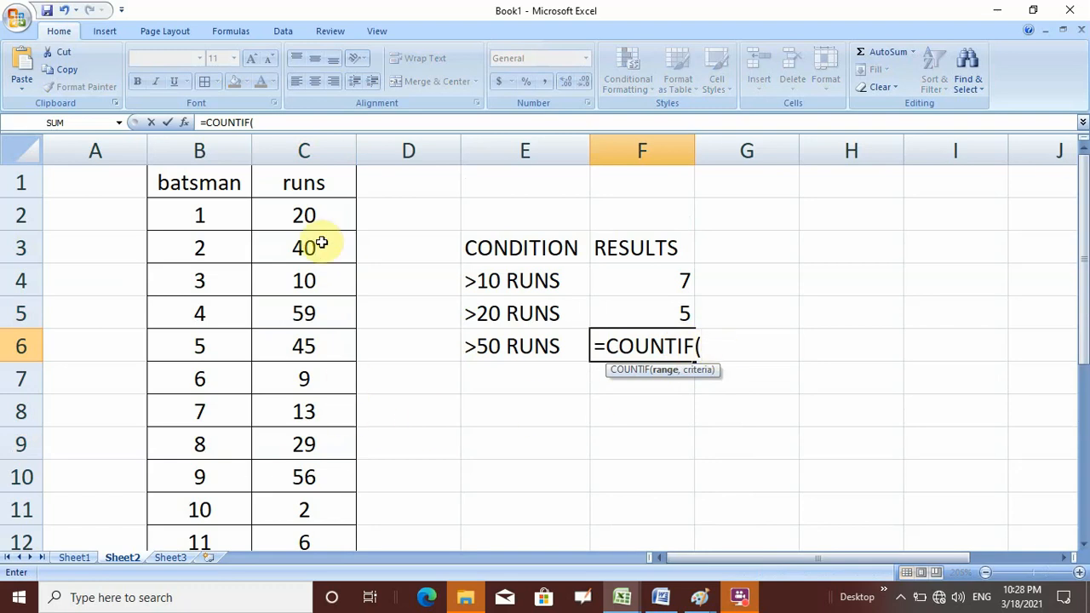
drag(323, 215, 326, 472)
scroll(341, 467, up, 1)
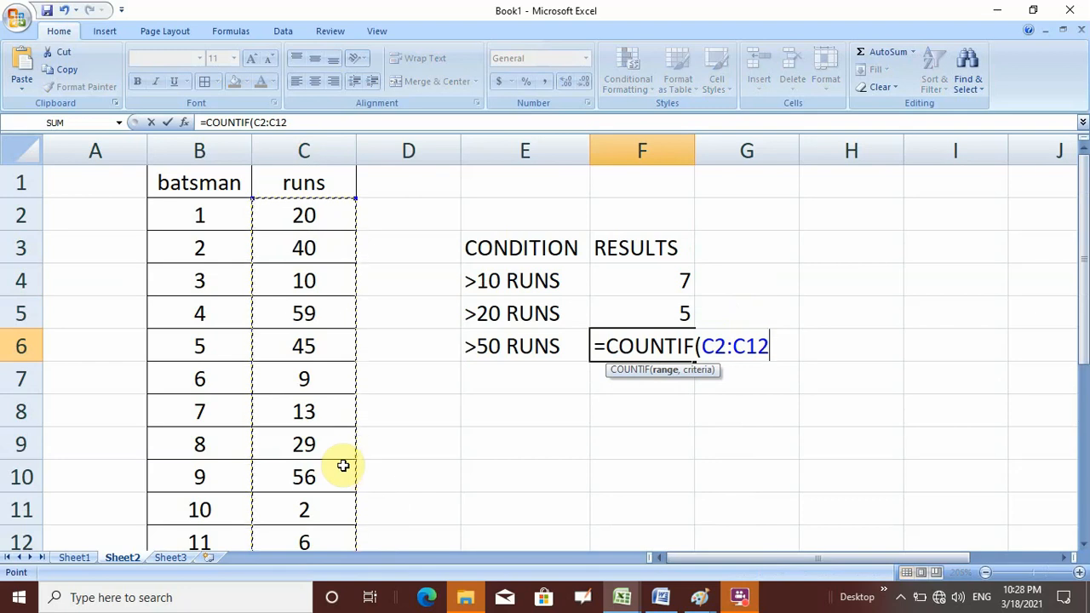
text(,)
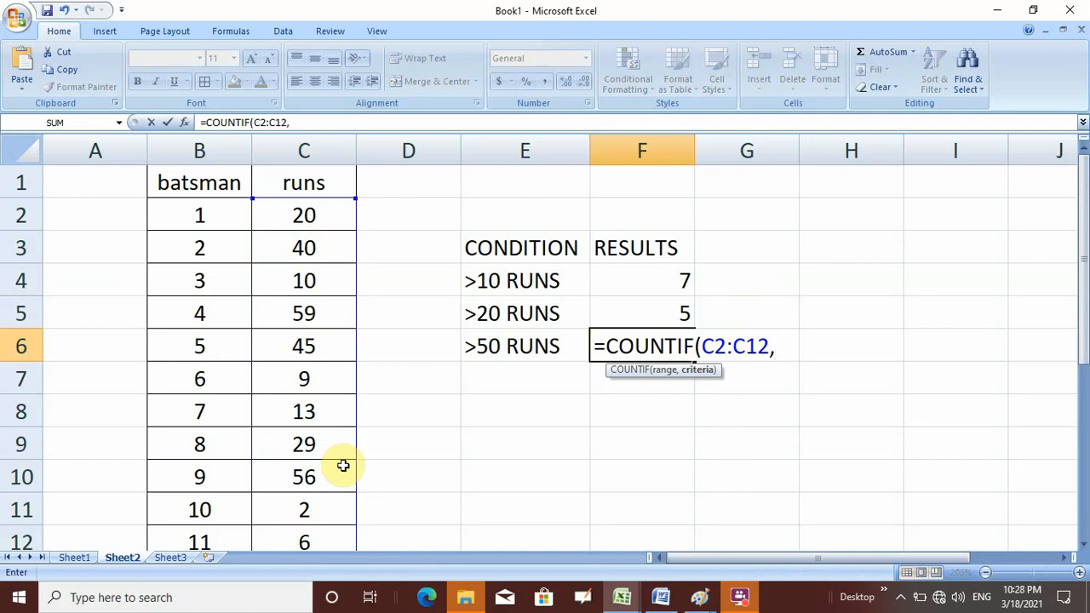
text(")
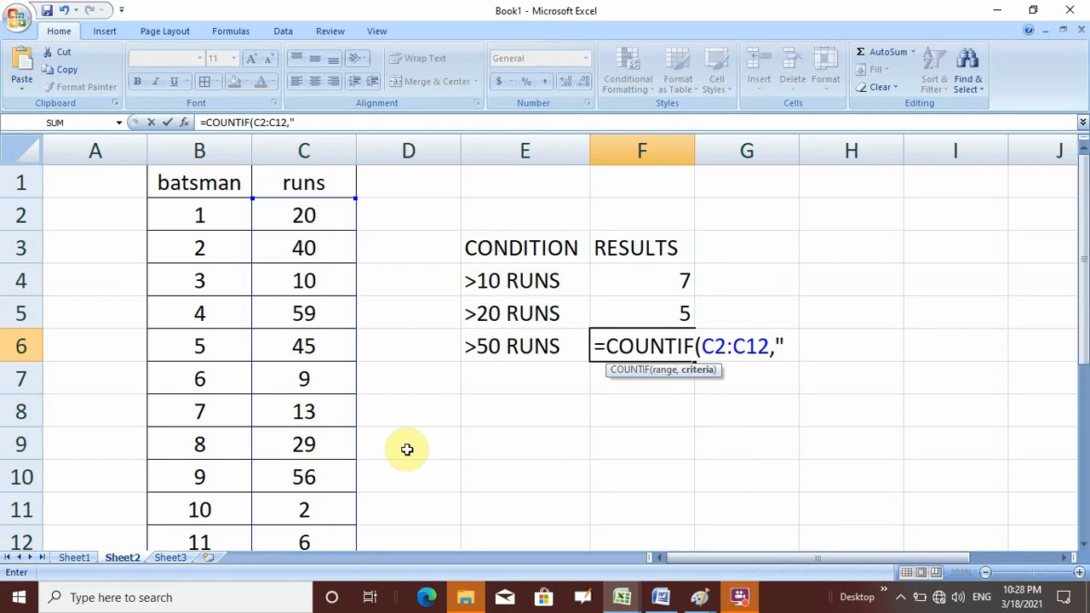
text(>50"))
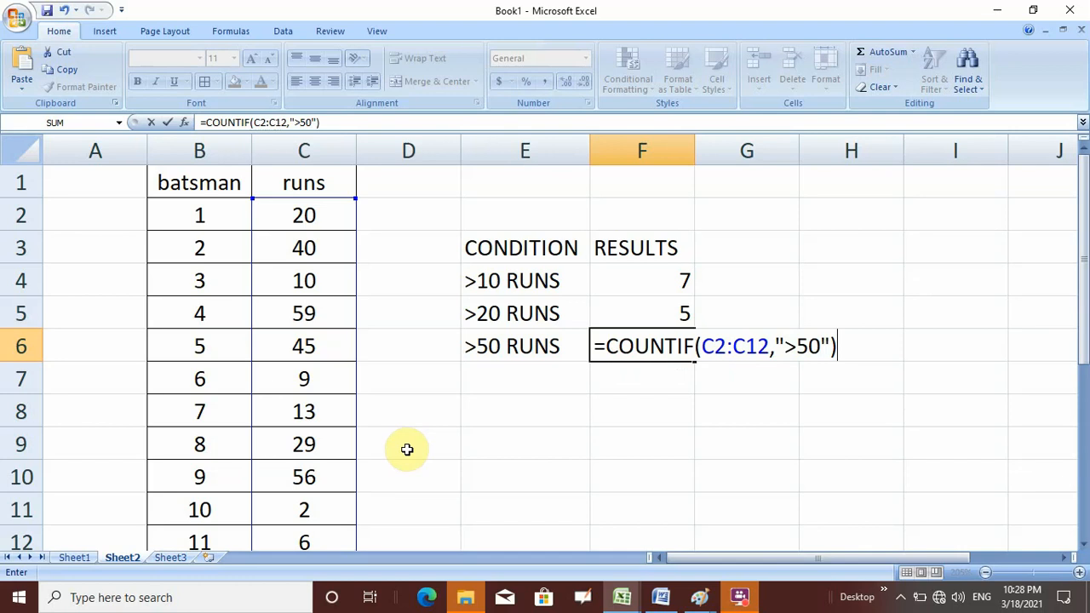
key(Return)
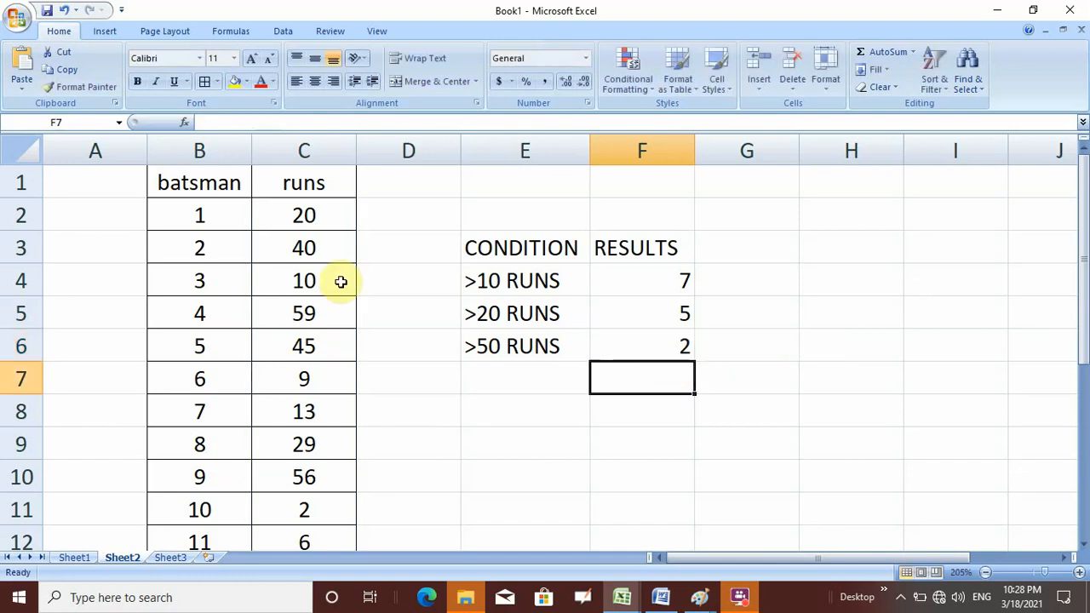
click(312, 312)
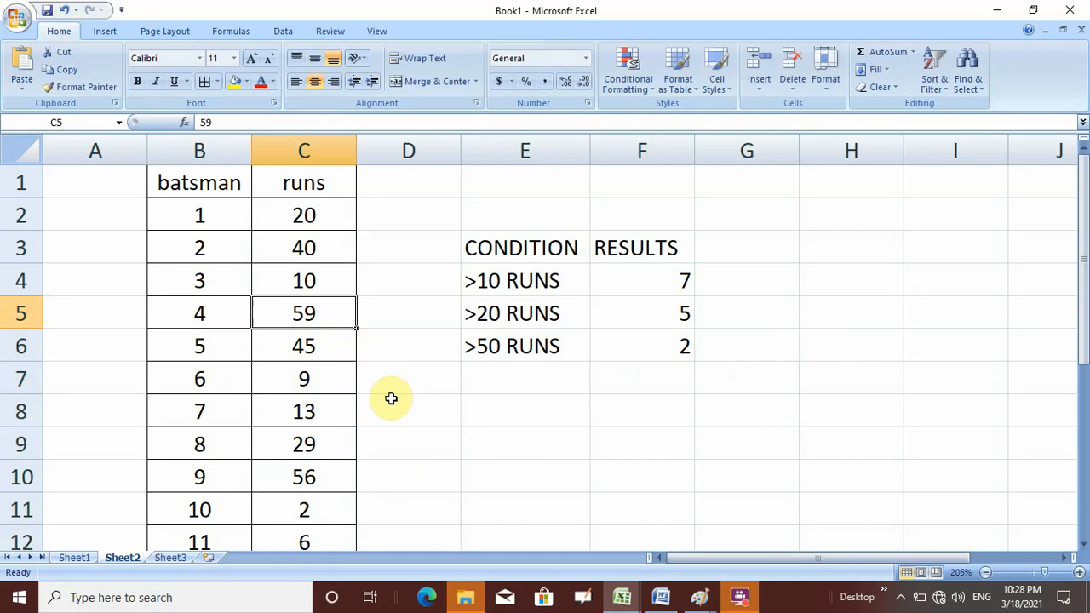
ctrl+click(317, 482)
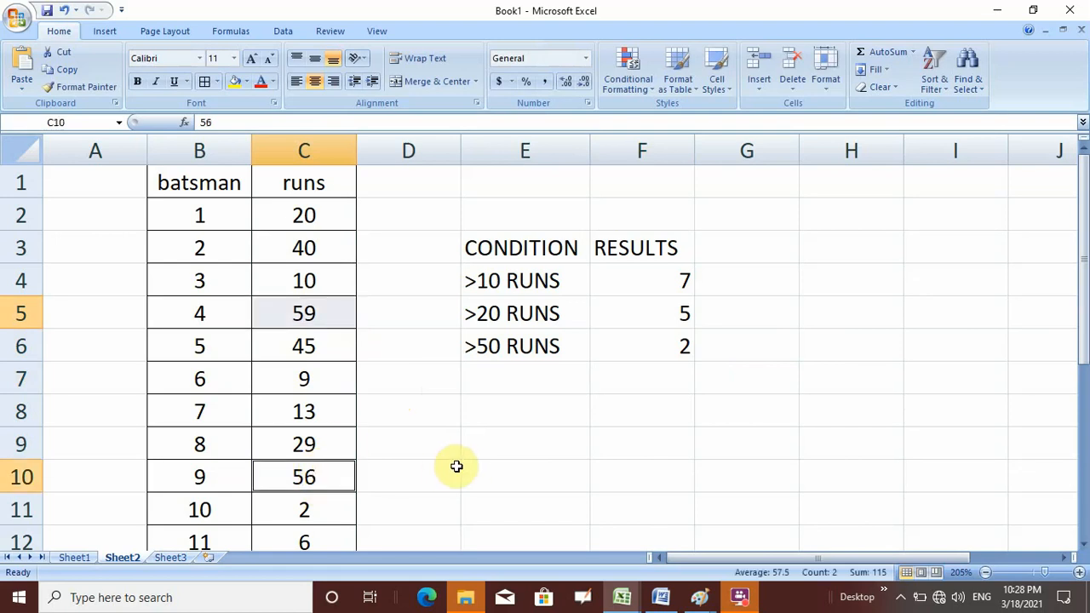
Step: Add the condition label "59 RUNS" in E7, below the >50 RUNS condition
click(514, 374)
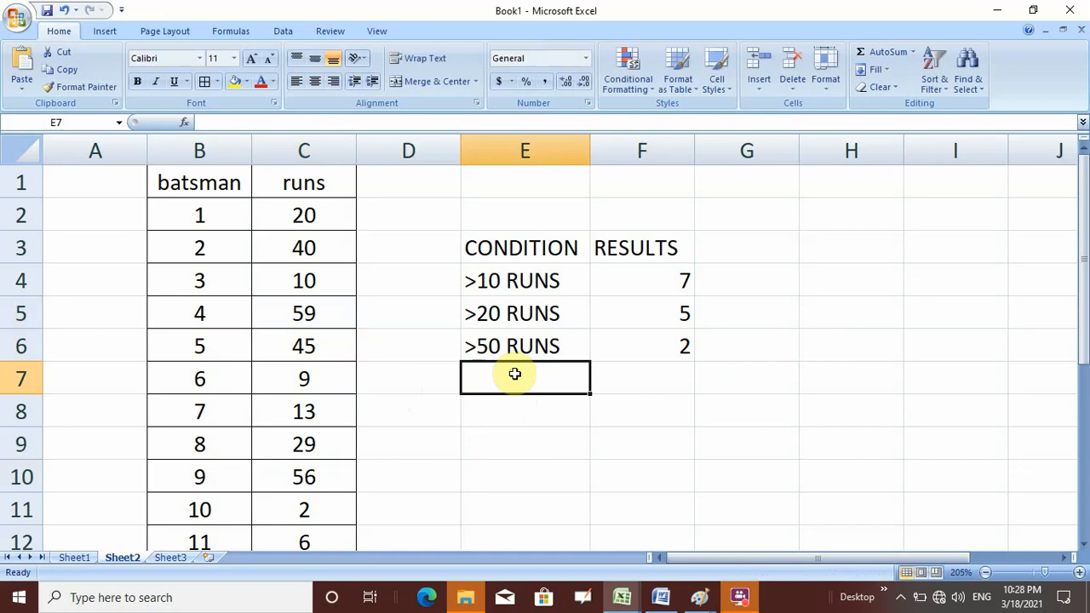
text(59 RUN)
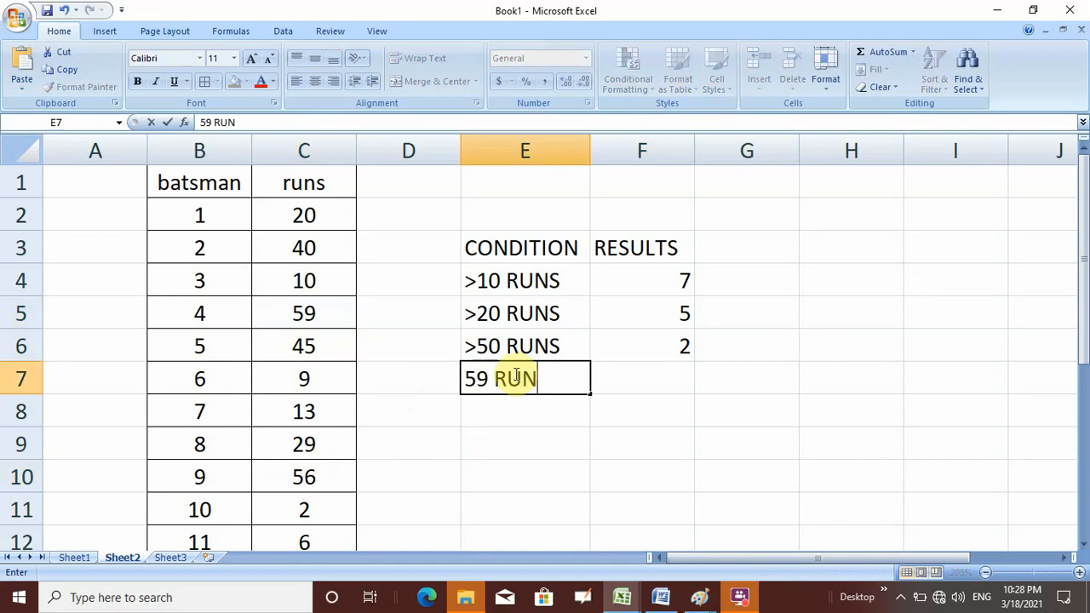
text(S)
key(Tab)
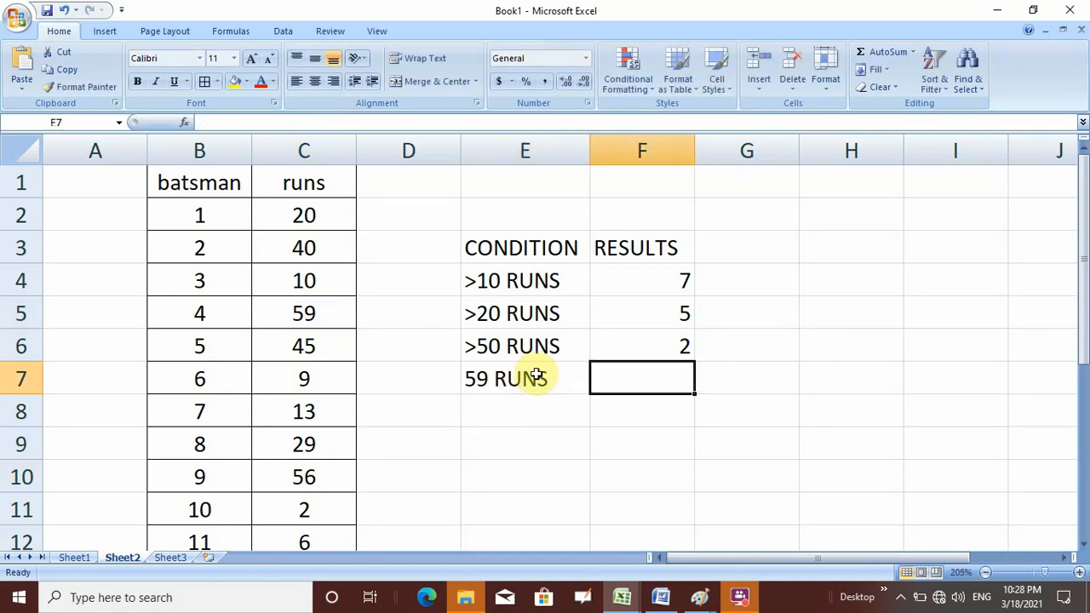
Step: Count the batsmen with exactly 59 runs in F7 with =COUNTIF(C2:C12,"=59") and check it against the score in C5
text(=COU)
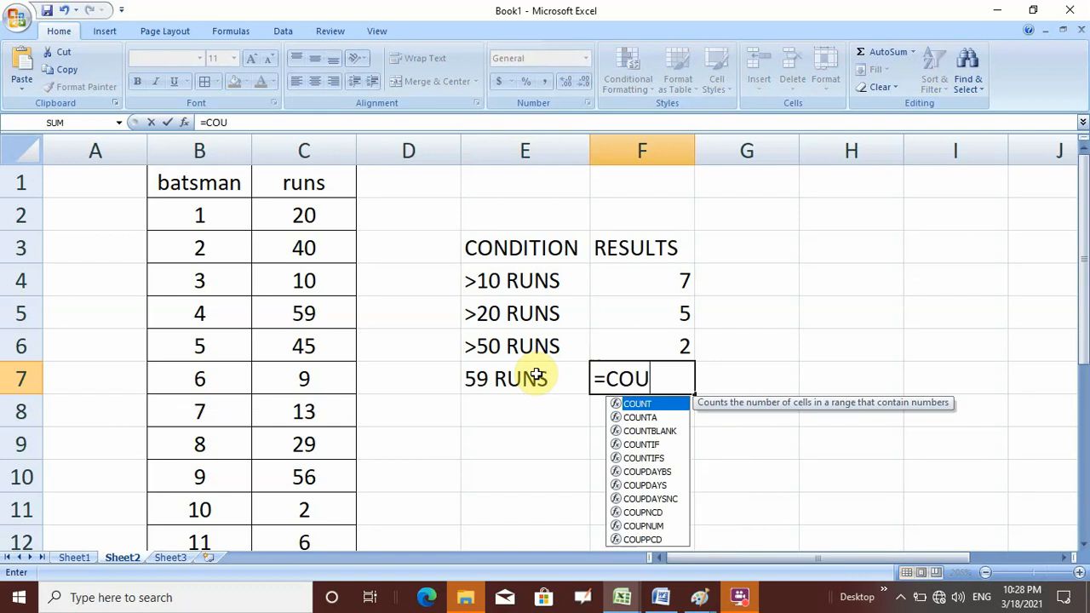
text(NTIF()
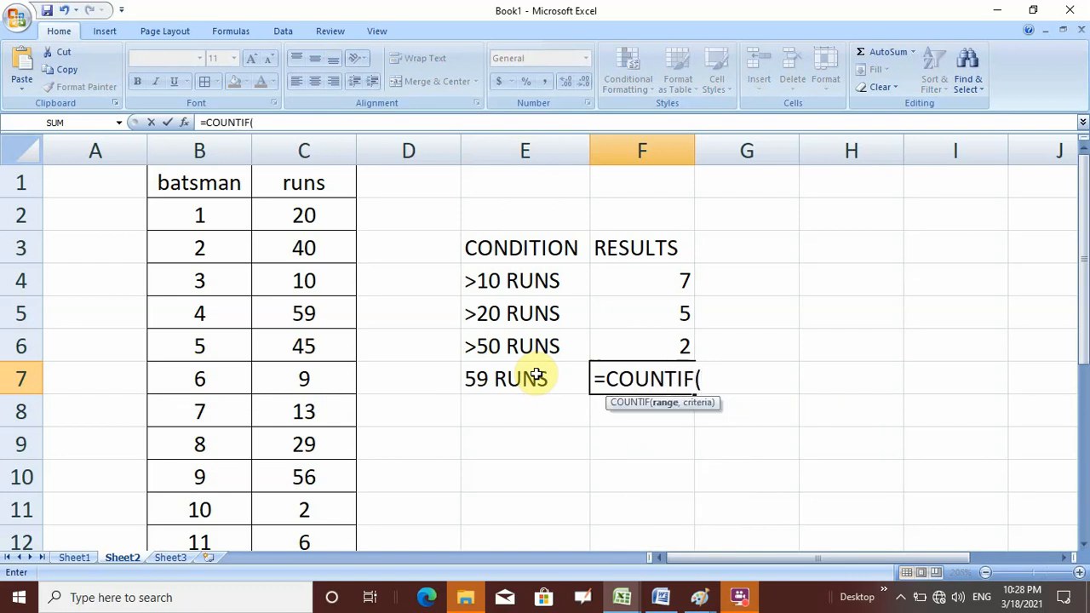
drag(303, 216, 358, 482)
text(,)
scroll(419, 505, up, 1)
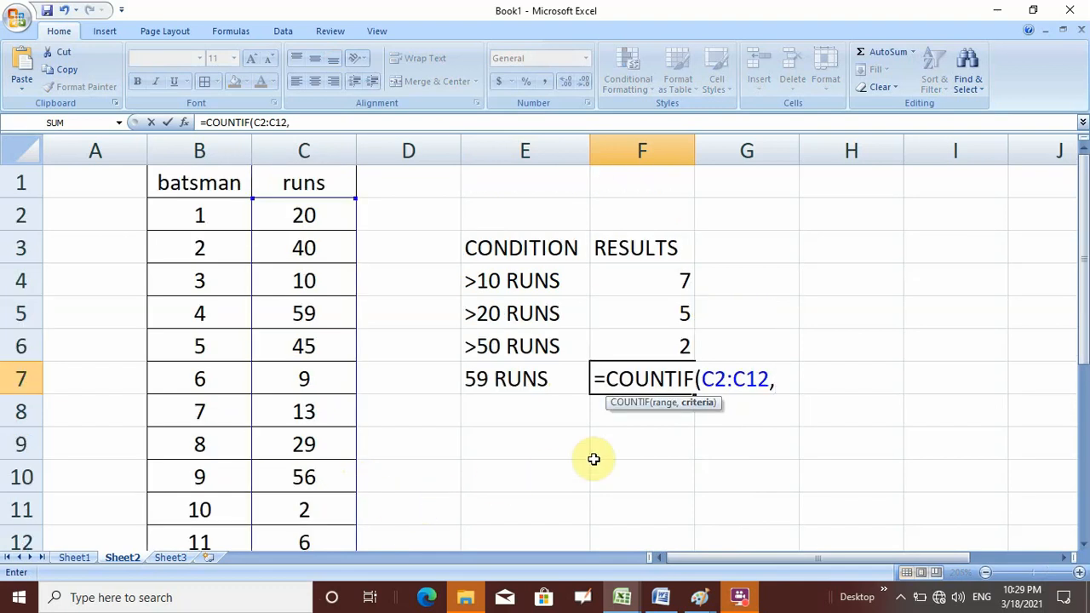
text("=59")
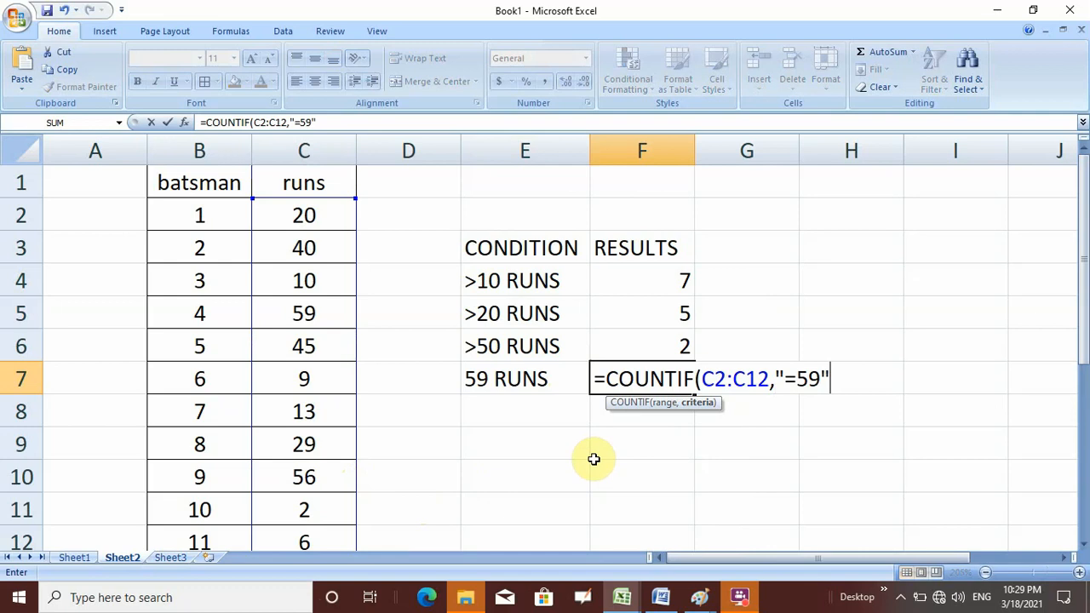
text())
key(Return)
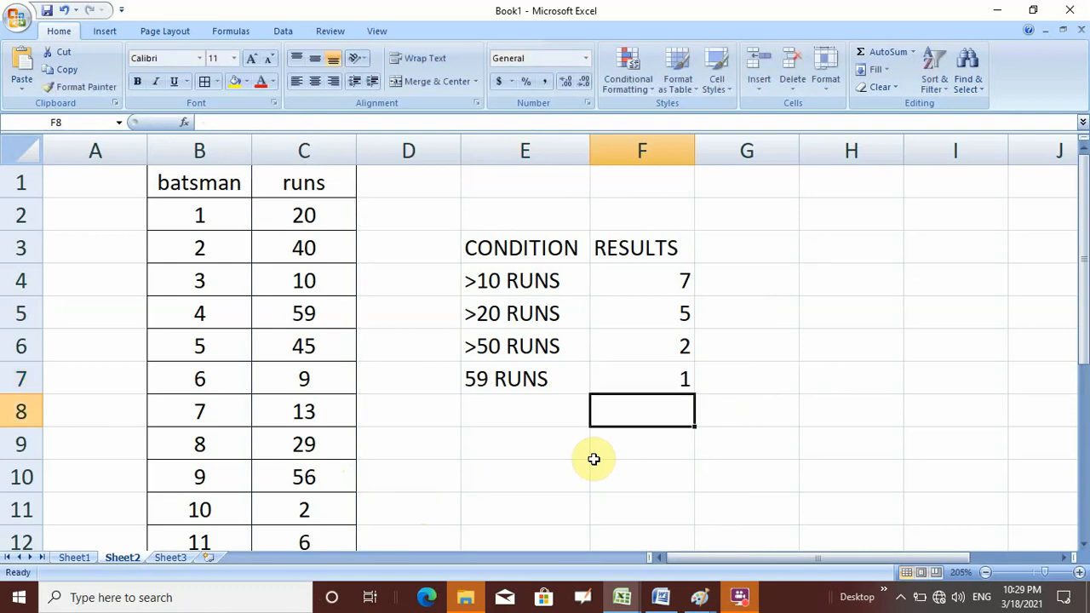
click(279, 308)
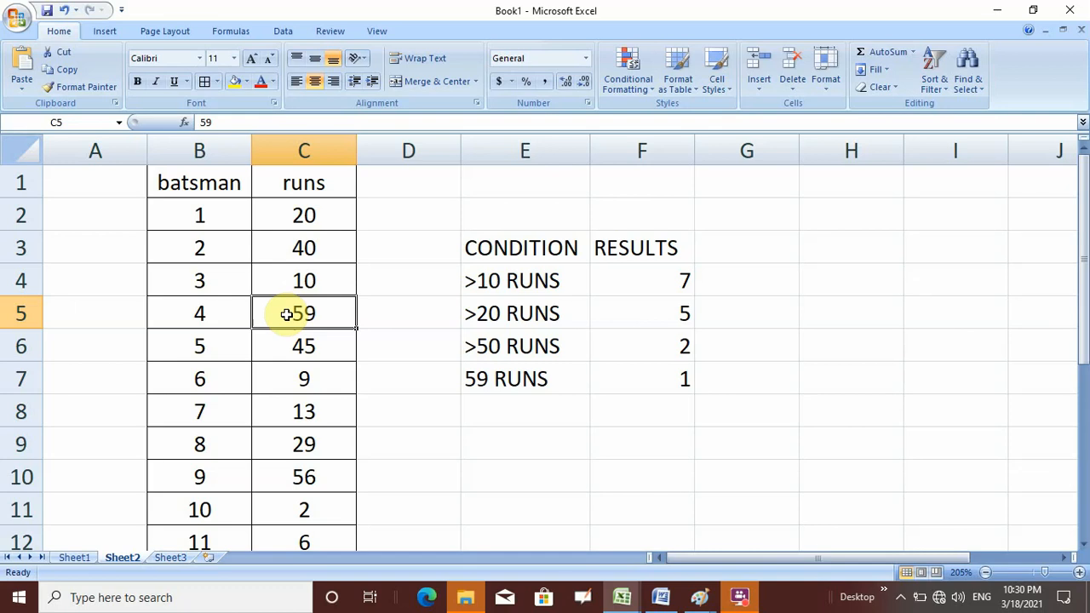
click(473, 451)
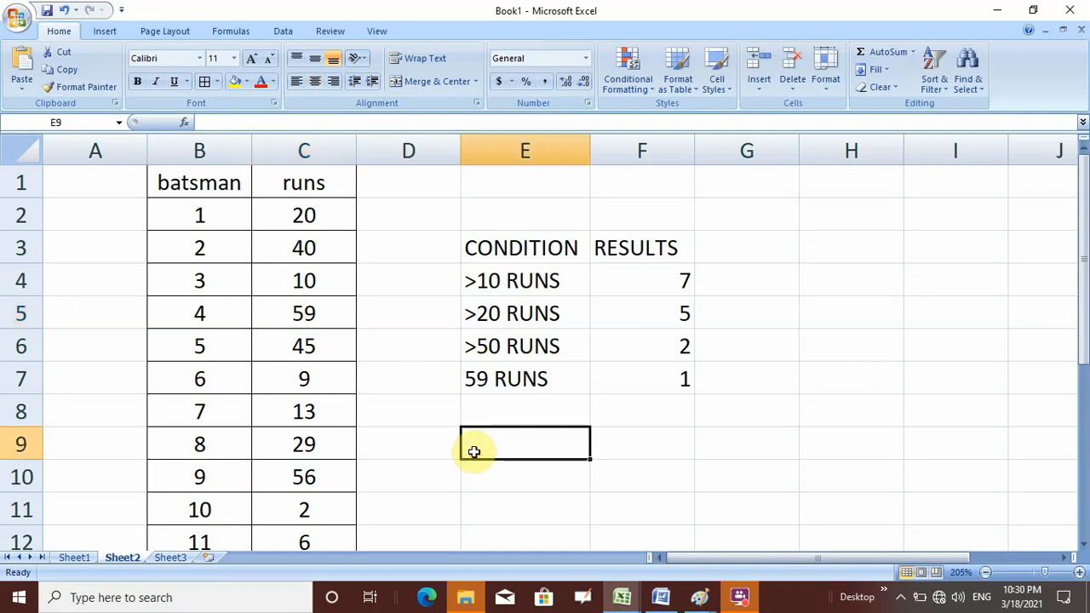